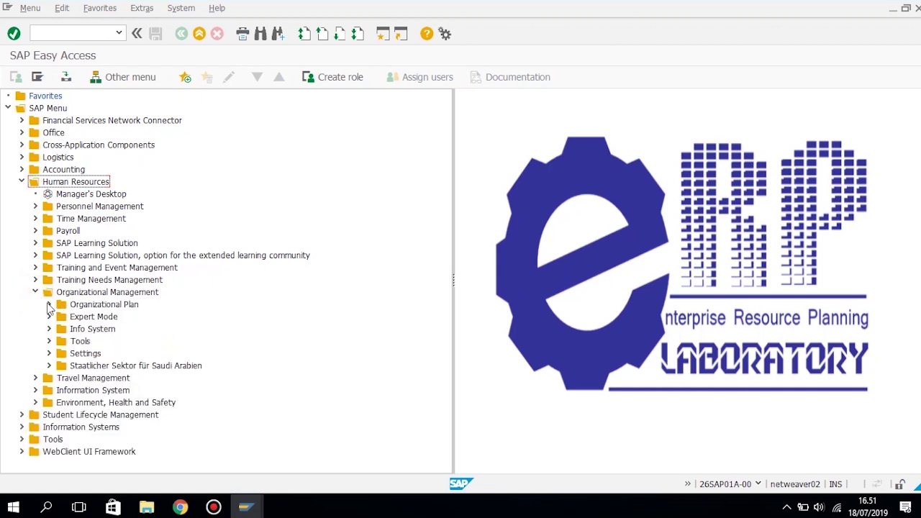
- Open the Create transaction for Organization and Staffing under the Organizational Plan in Organizational Management
click(49, 305)
click(63, 317)
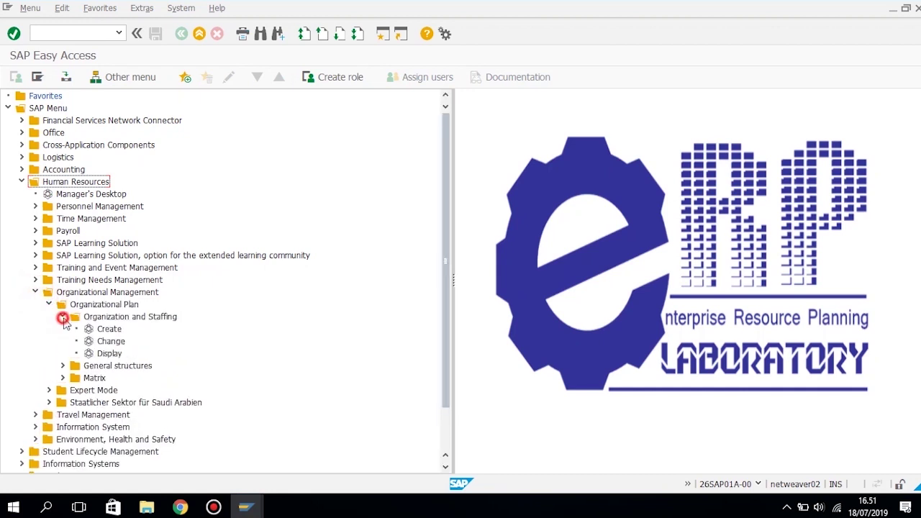
click(113, 330)
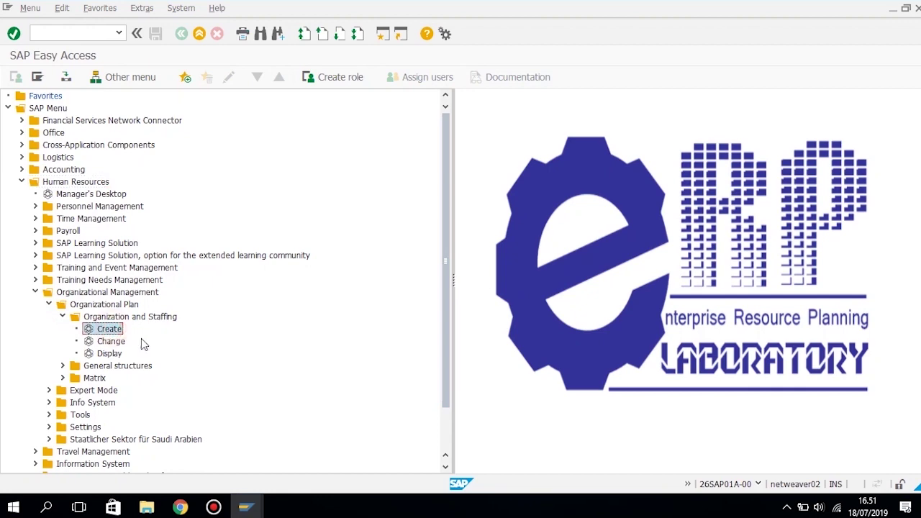
double_click(108, 331)
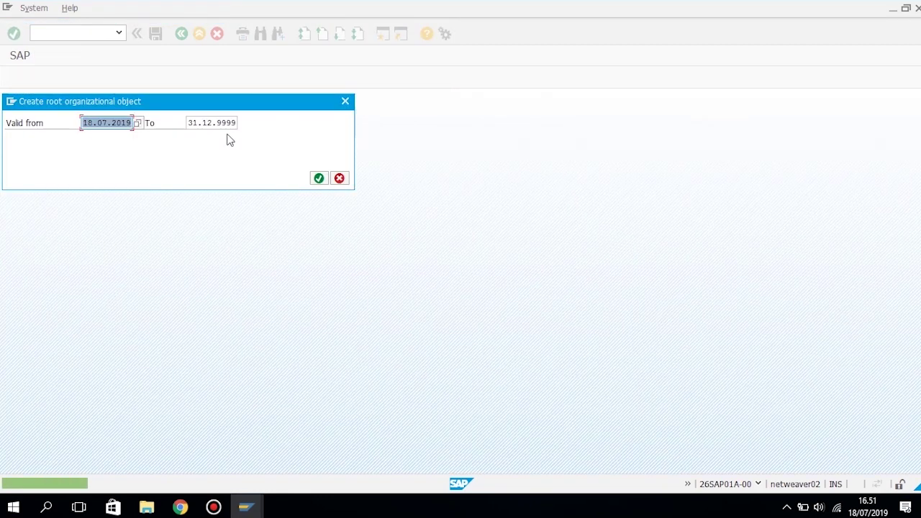
- Set the root organizational object's valid-from date to 01.01.2019 and confirm the validity period
click(88, 122)
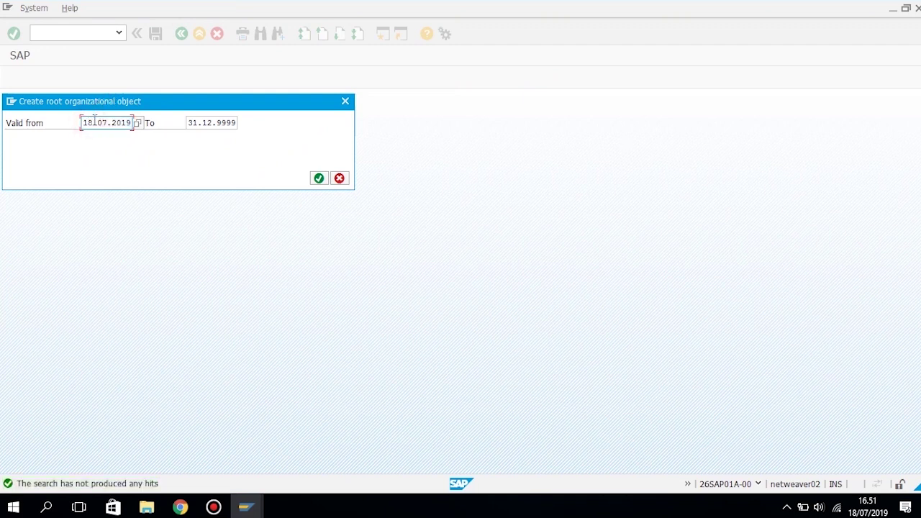
key(BackSpace)
text(01)
drag(83, 122, 251, 122)
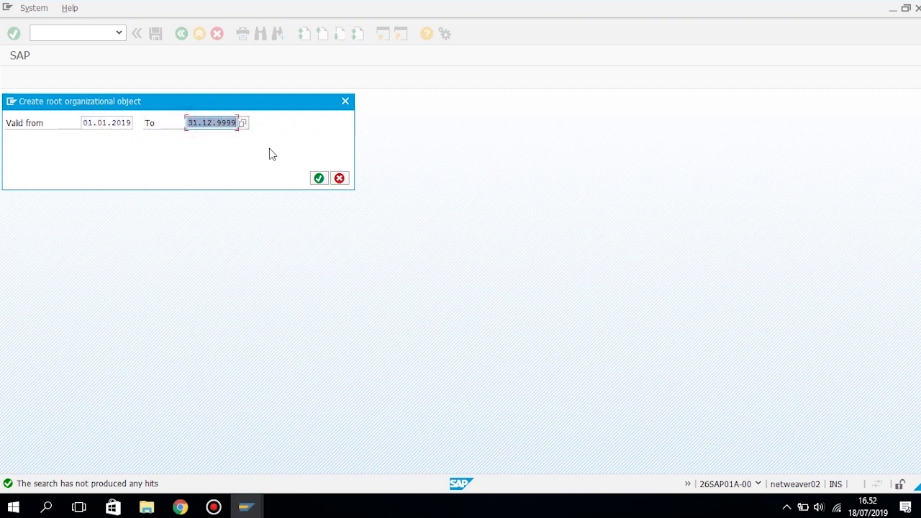
click(318, 179)
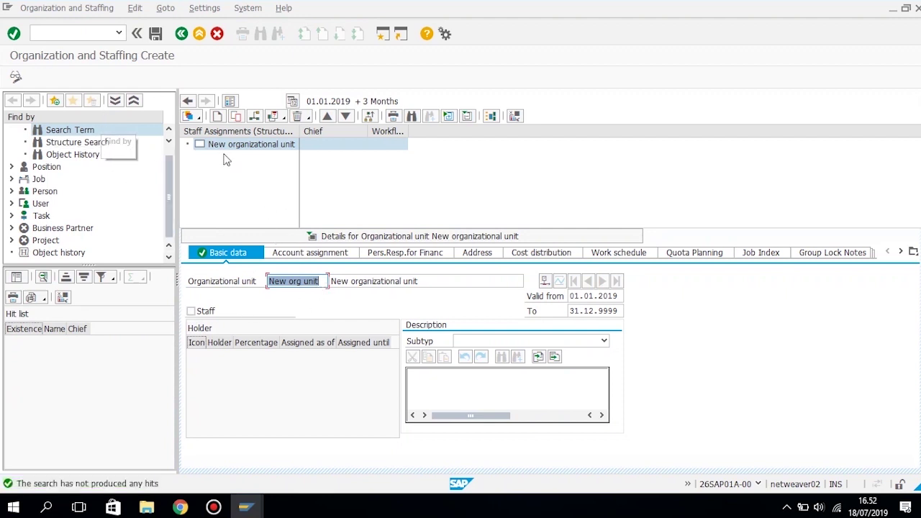
- Give the new organizational unit the abbreviation SAP-A-GR.00 and the name SAP-AA-GR.00, and save it
key(BackSpace)
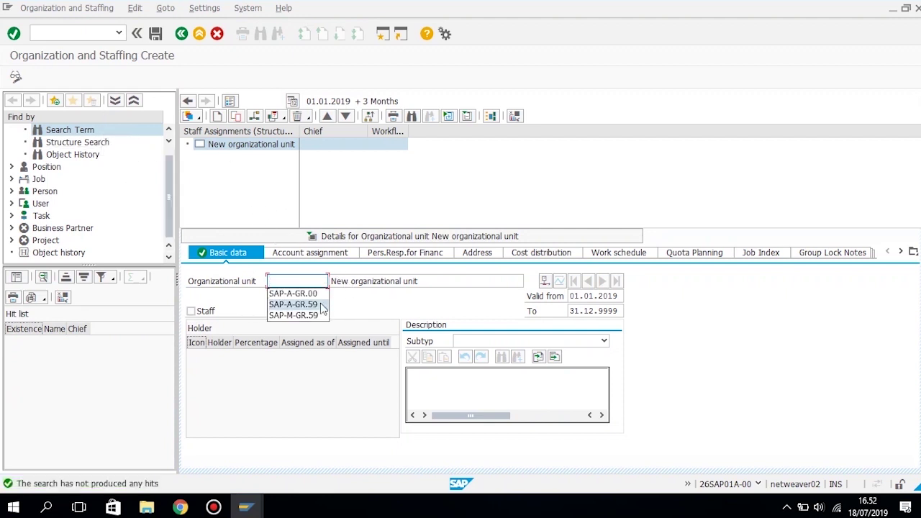
click(308, 294)
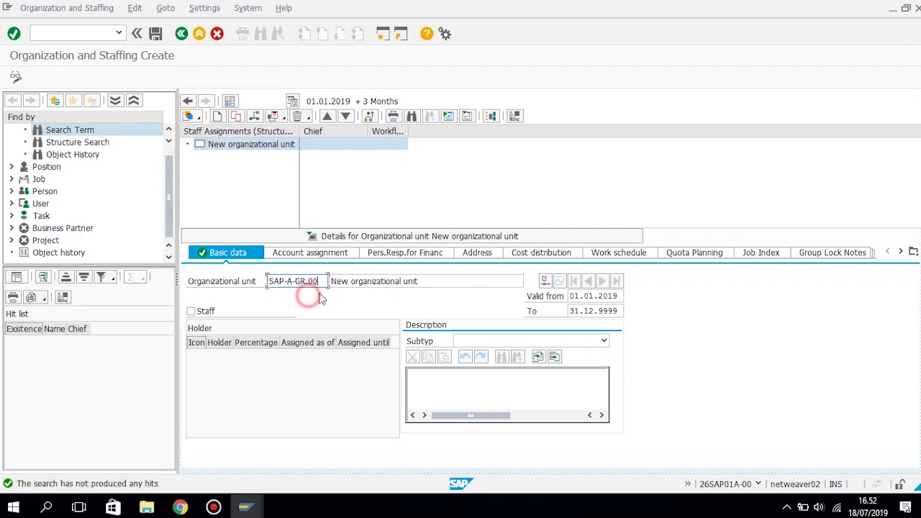
triple_click(422, 283)
key(BackSpace)
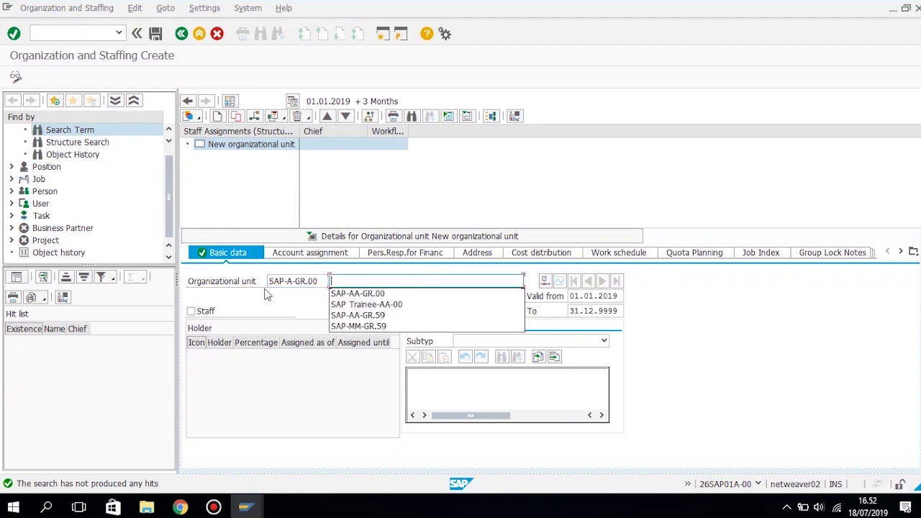
click(424, 294)
drag(321, 281, 250, 275)
drag(419, 282, 311, 291)
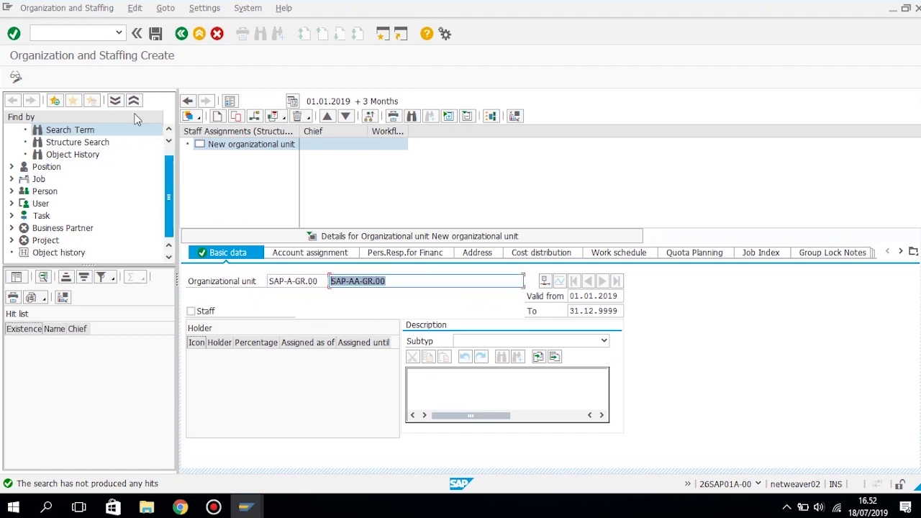
click(155, 34)
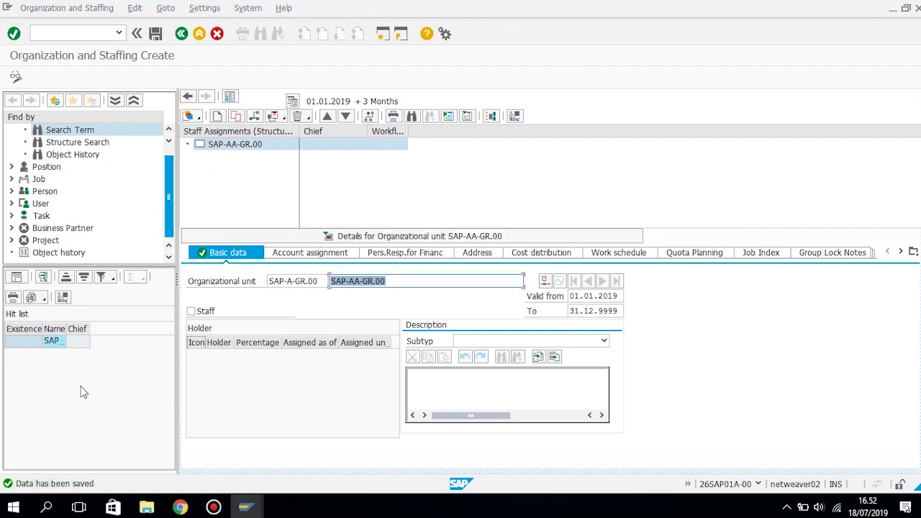
- Create a position under the SAP-AA-GR.00 organizational unit using the relationship B 003 Incorporates
click(218, 118)
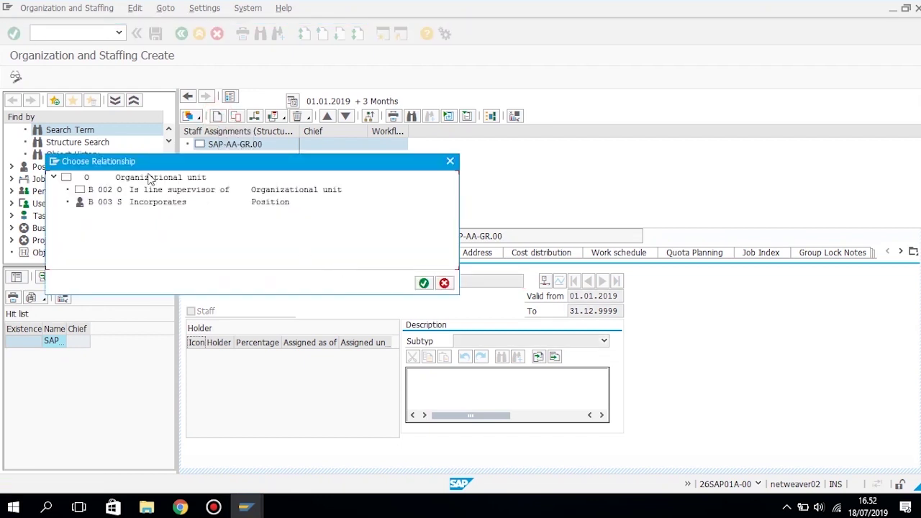
click(81, 203)
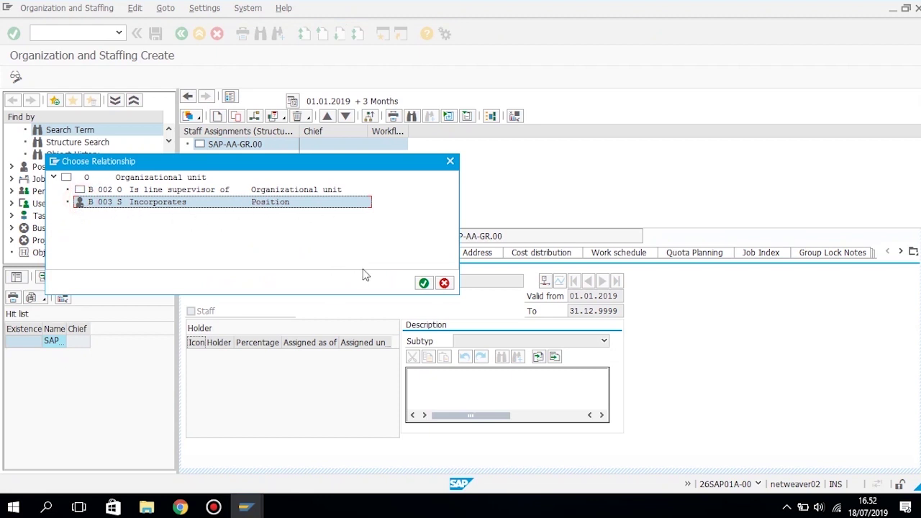
click(423, 284)
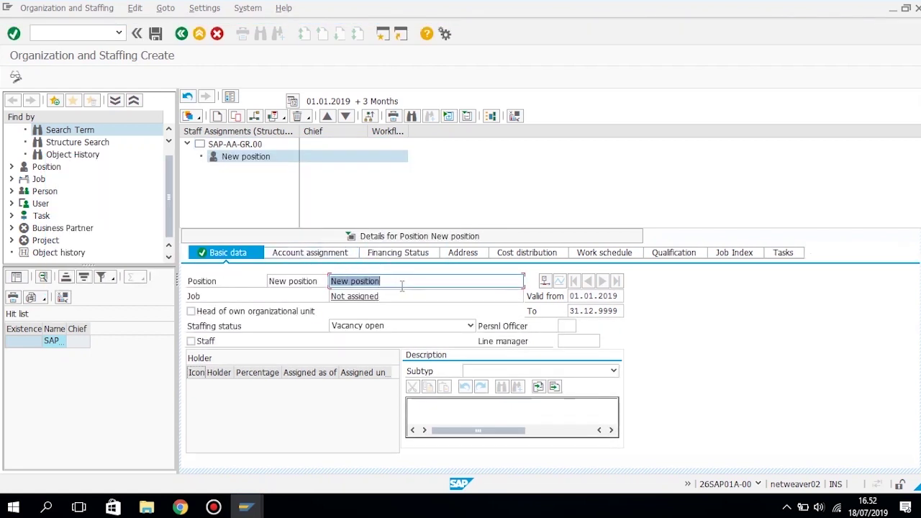
- Clear the new position's abbreviation and set its name to SAP Trainee-AA-00
drag(317, 281, 203, 280)
key(Delete)
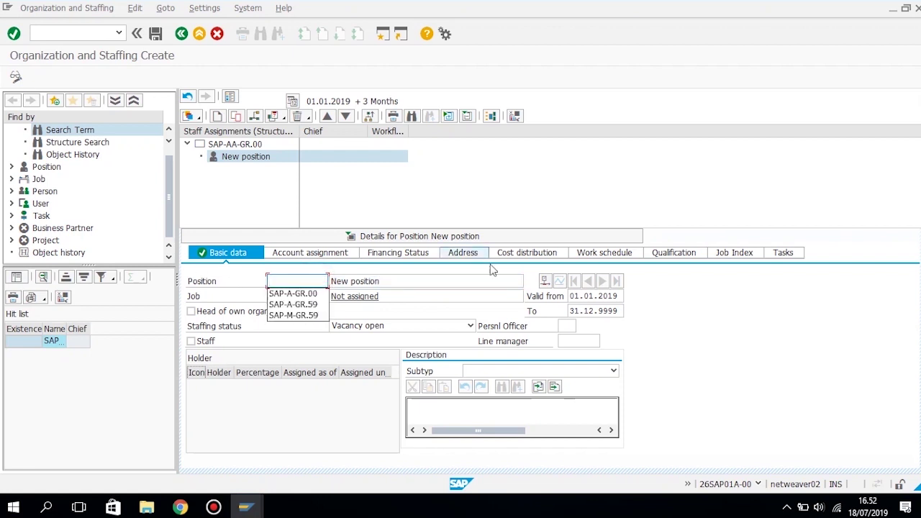
click(416, 287)
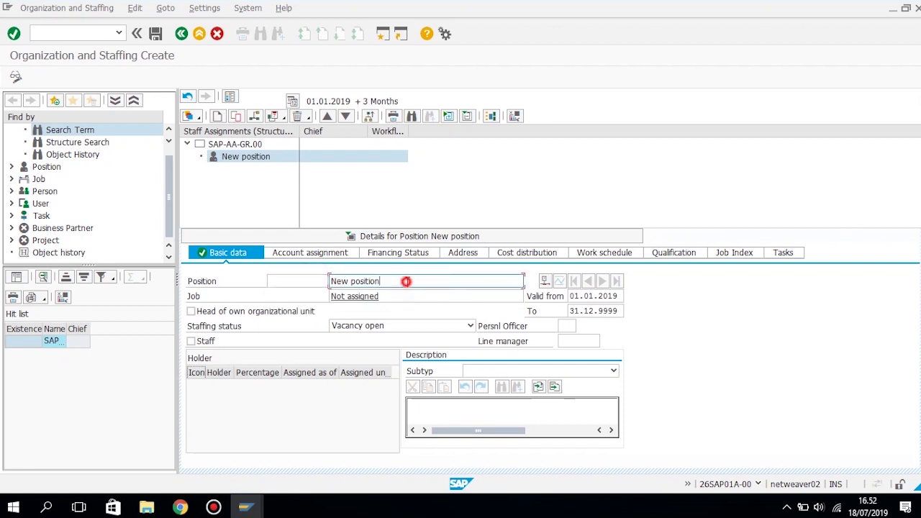
drag(405, 281, 328, 281)
key(Delete)
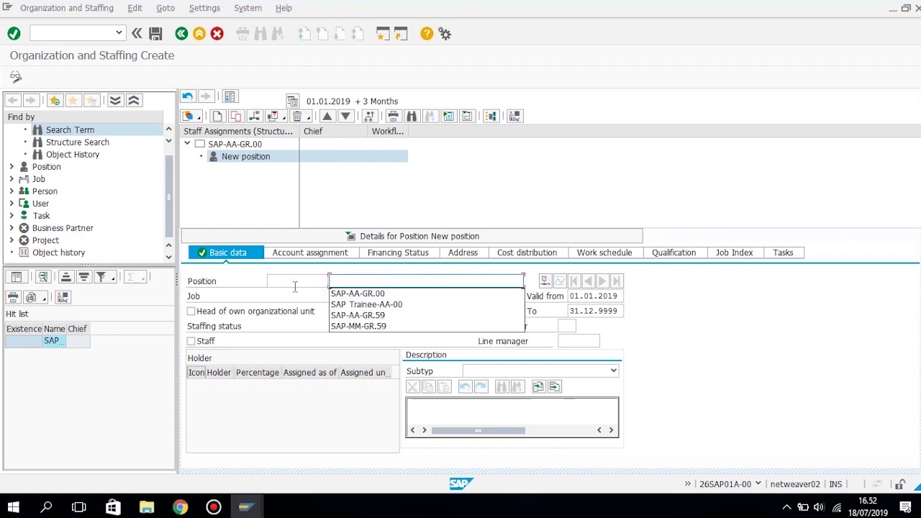
click(406, 308)
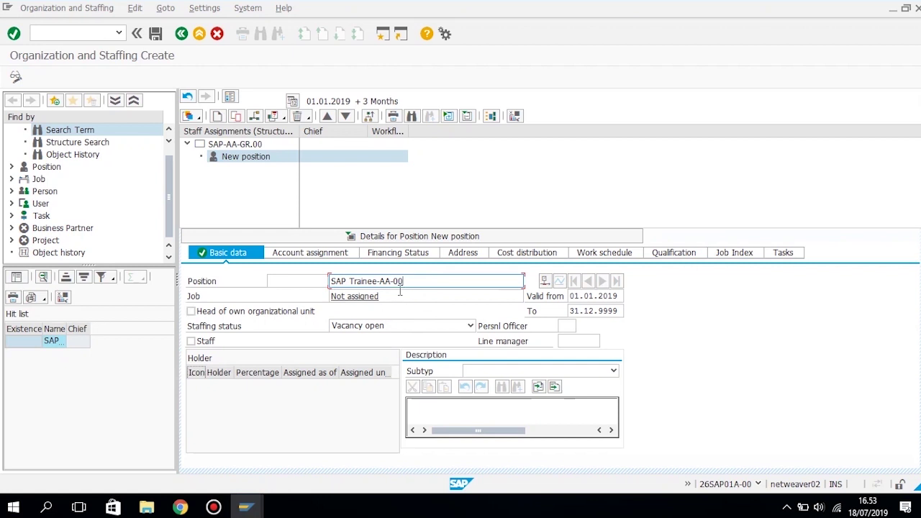
- Assign the Lead Trainee job to the position, picking it from the job search results, and try to save
click(399, 298)
key(BackSpace)
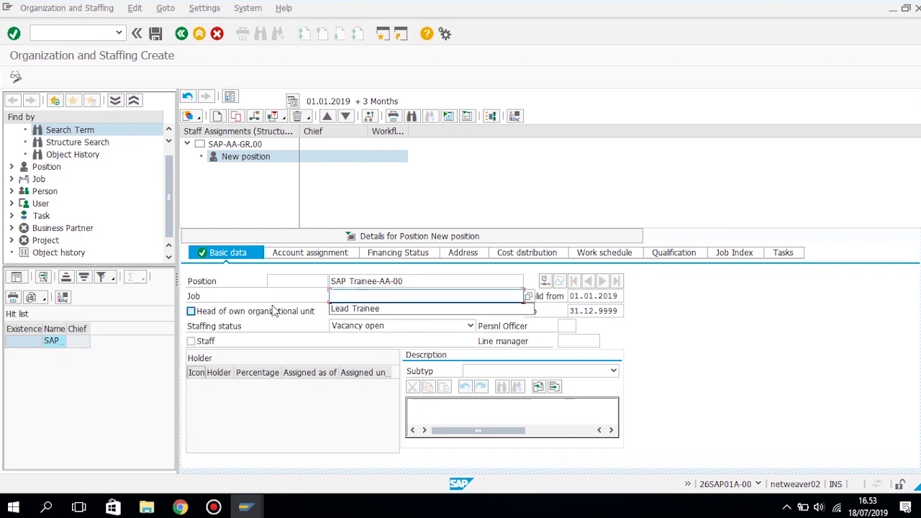
click(463, 309)
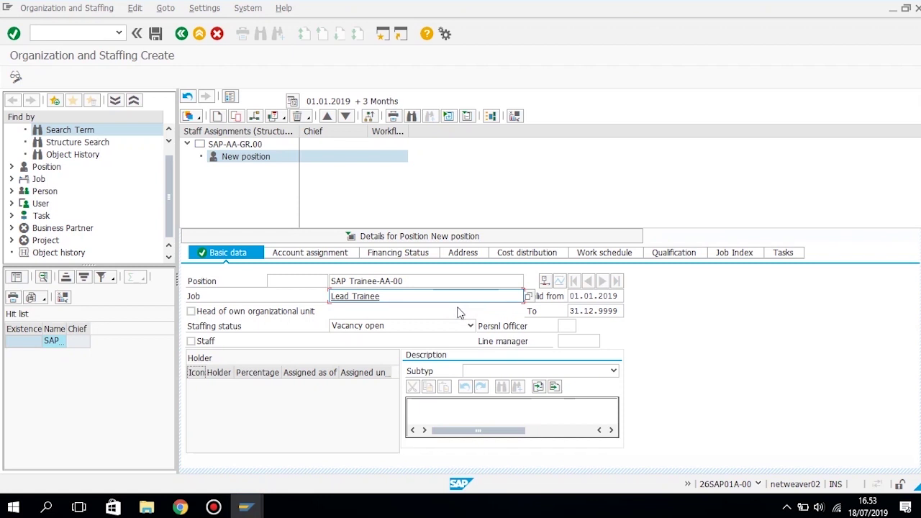
click(528, 298)
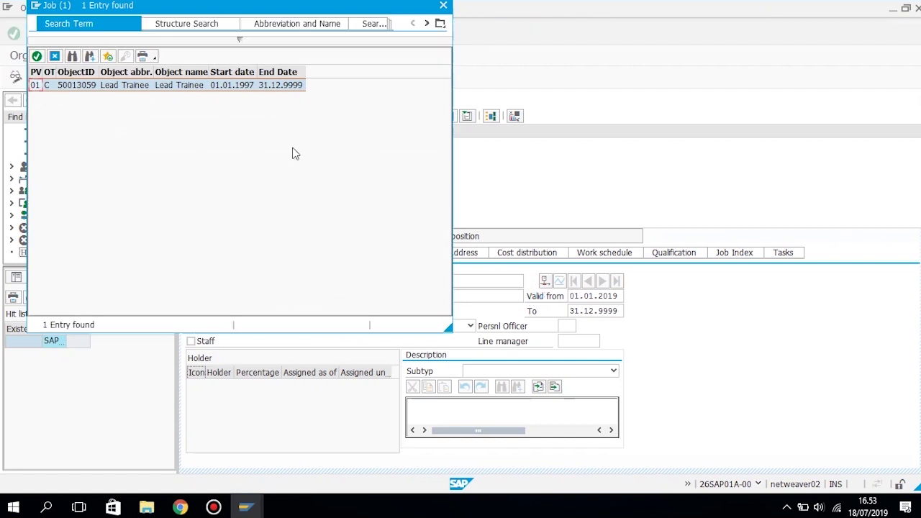
click(244, 85)
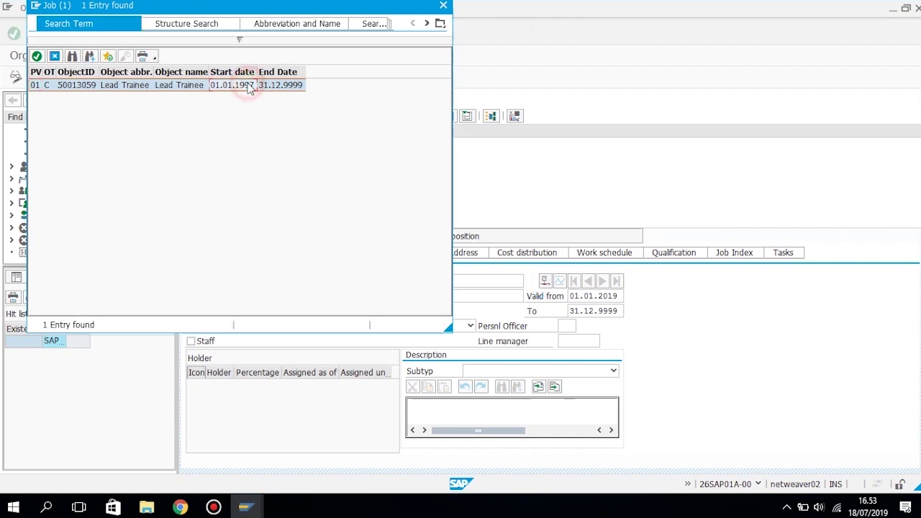
click(35, 86)
click(180, 85)
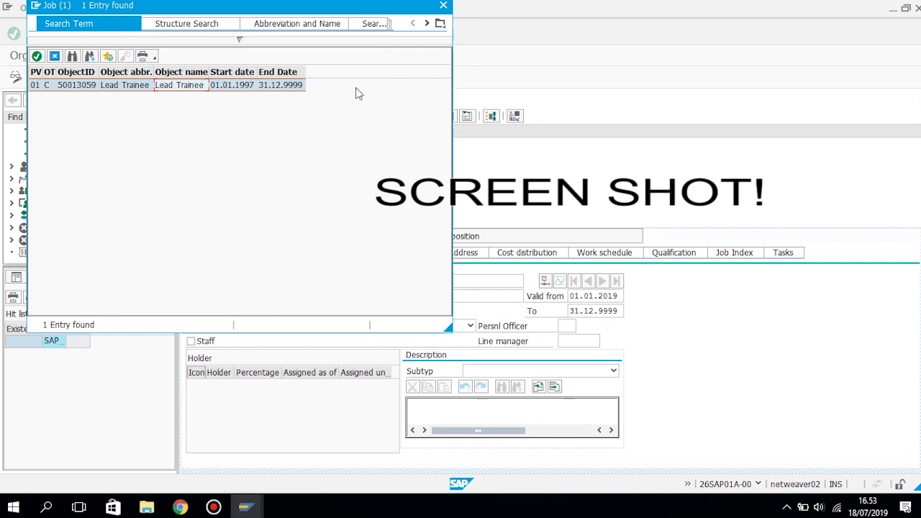
click(36, 56)
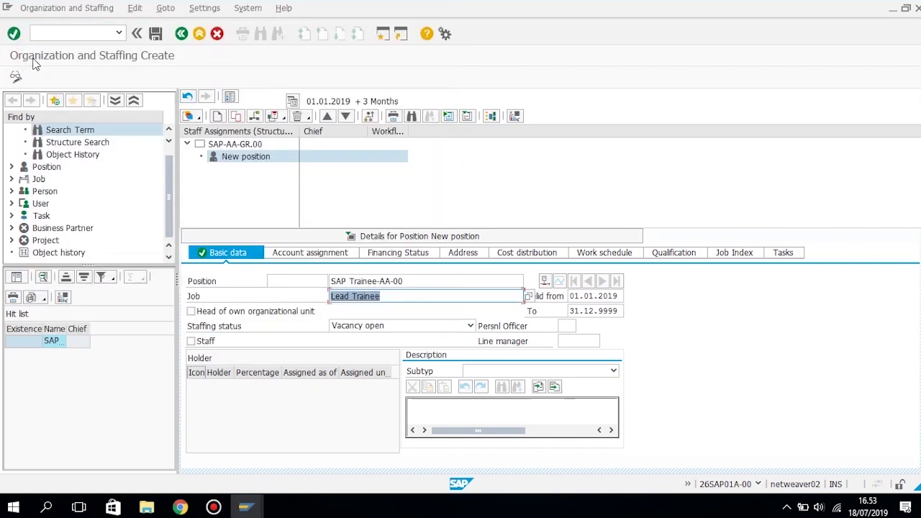
click(155, 34)
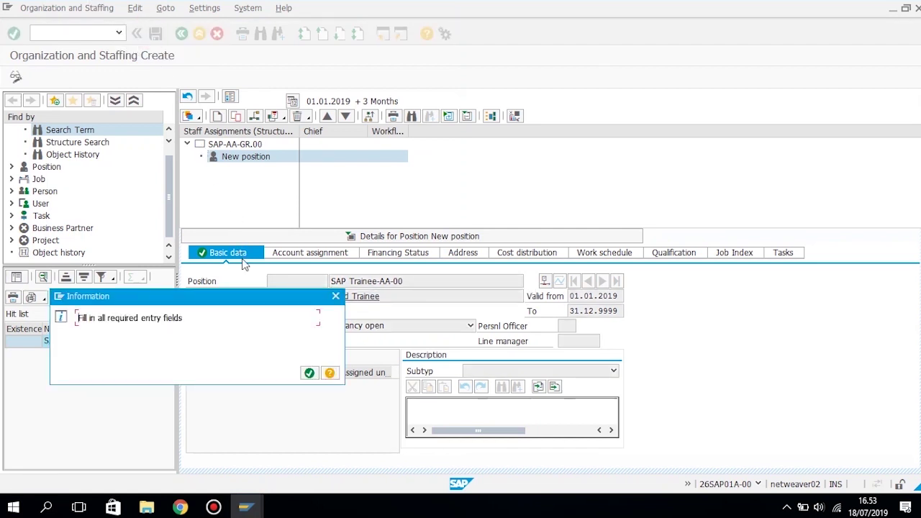
click(308, 372)
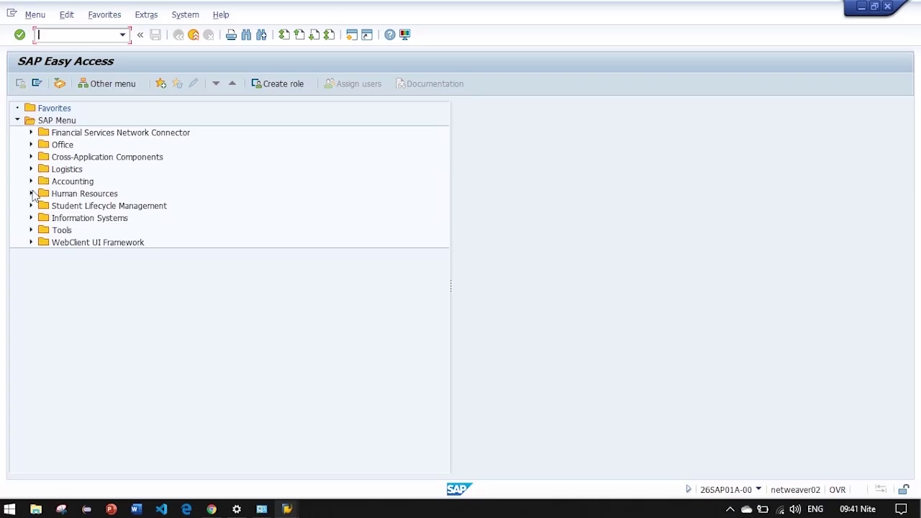
- Open Personnel Actions from the HR Master Data folder under Personnel Management's Administration
click(31, 194)
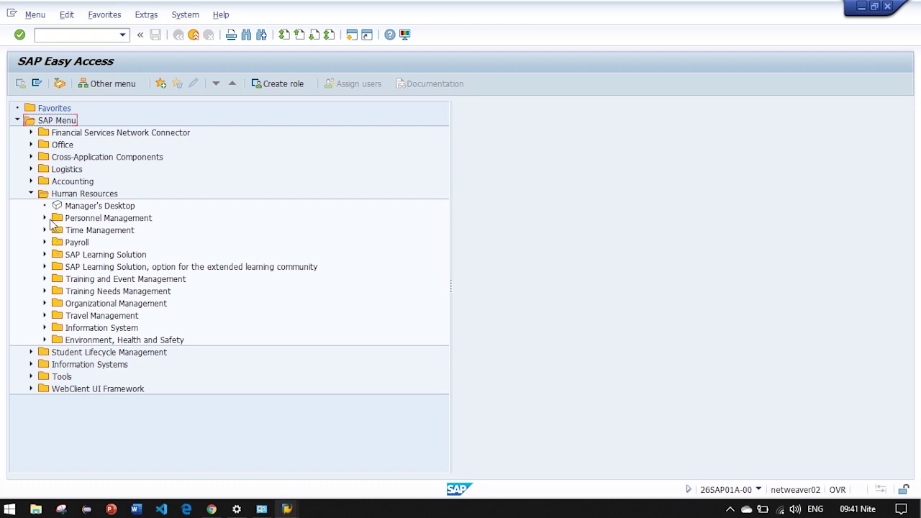
click(44, 218)
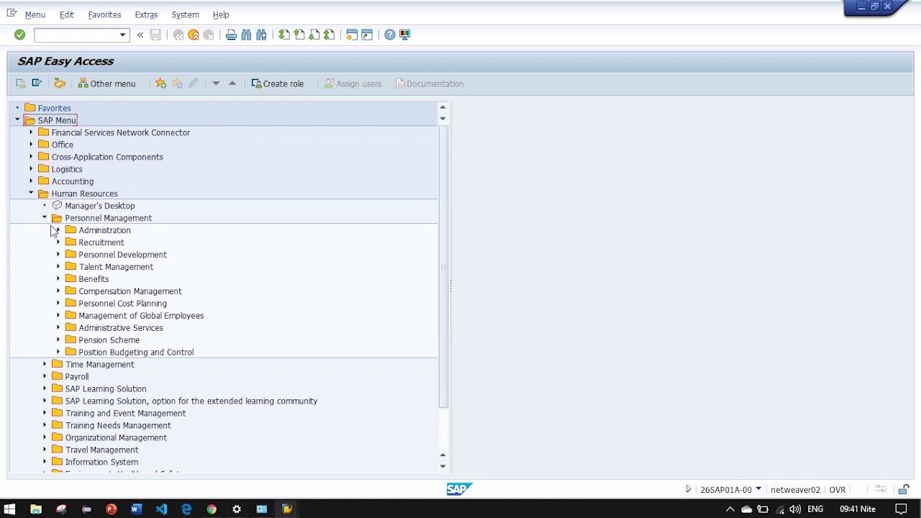
click(58, 230)
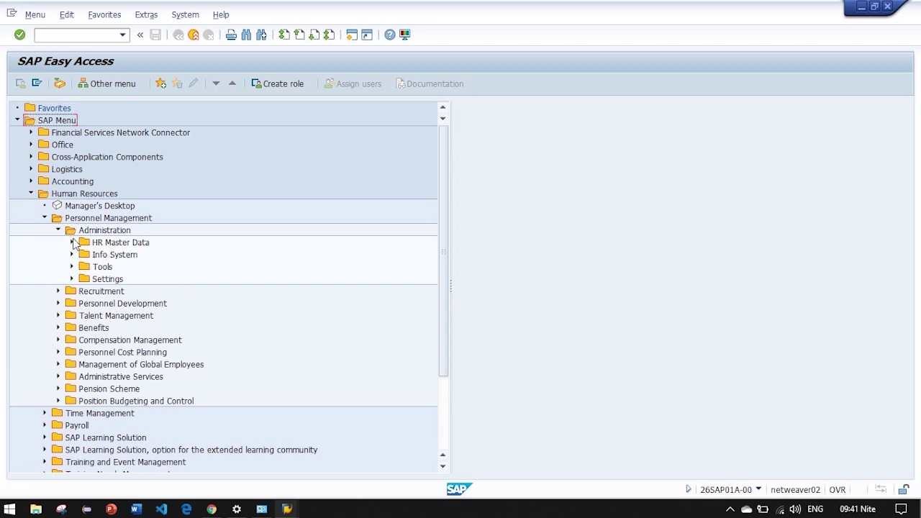
click(72, 243)
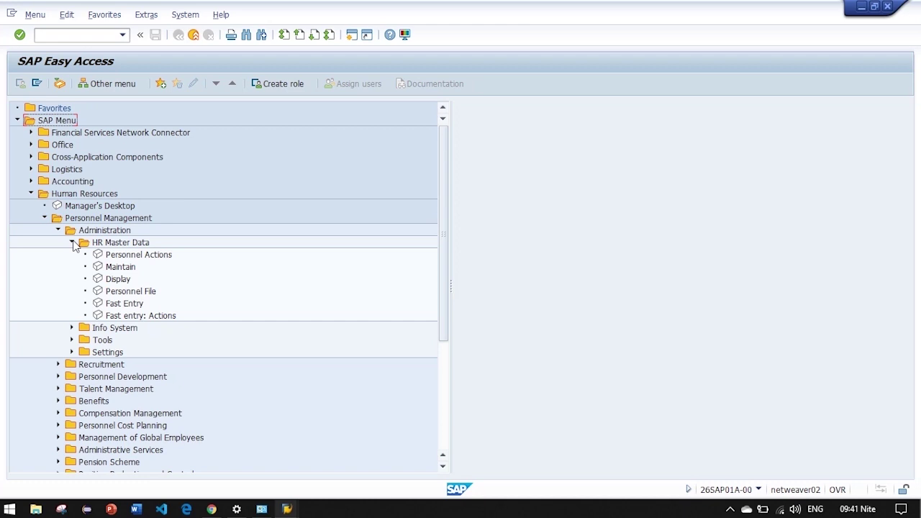
double_click(108, 256)
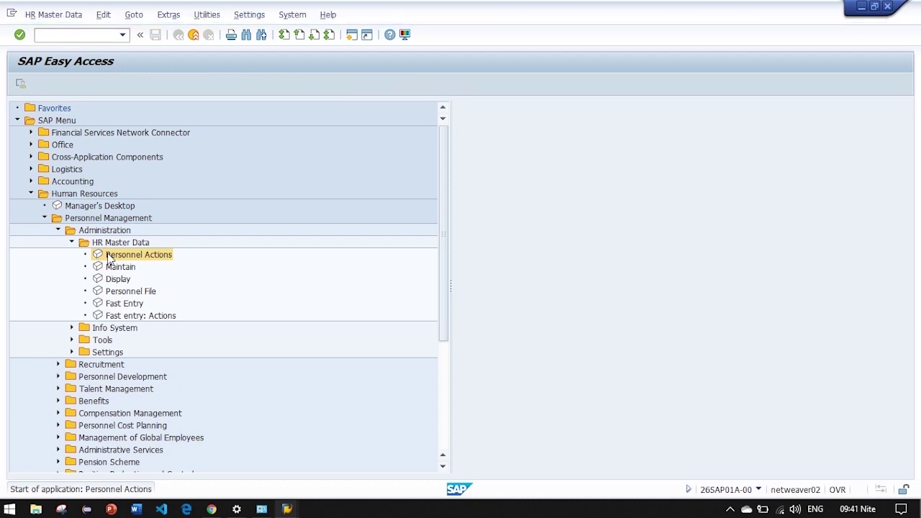
- Enter the employee's personnel number and set the start date of the personnel action to 01.01.2019
click(302, 136)
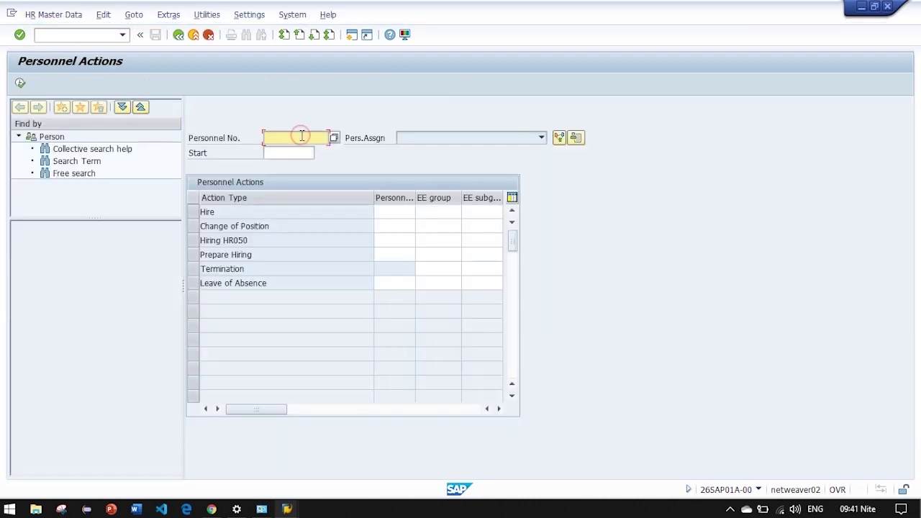
text(12)
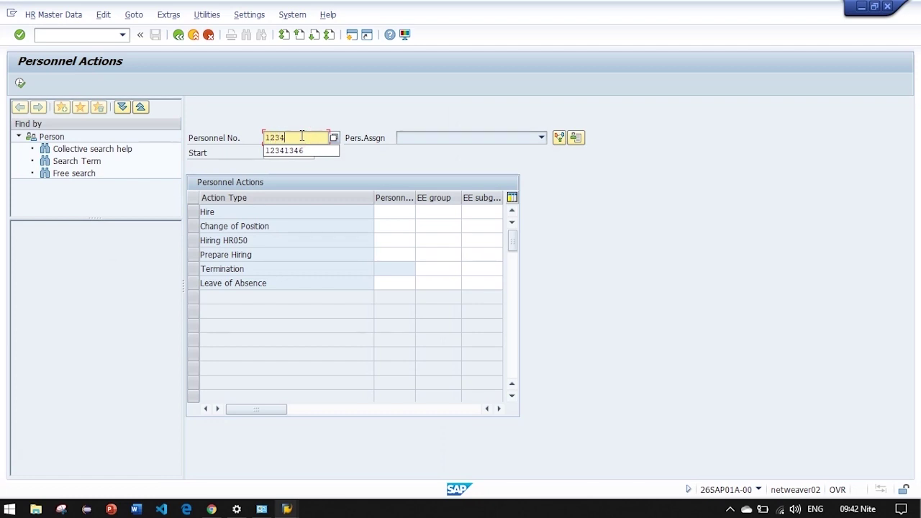
text(340100)
click(297, 153)
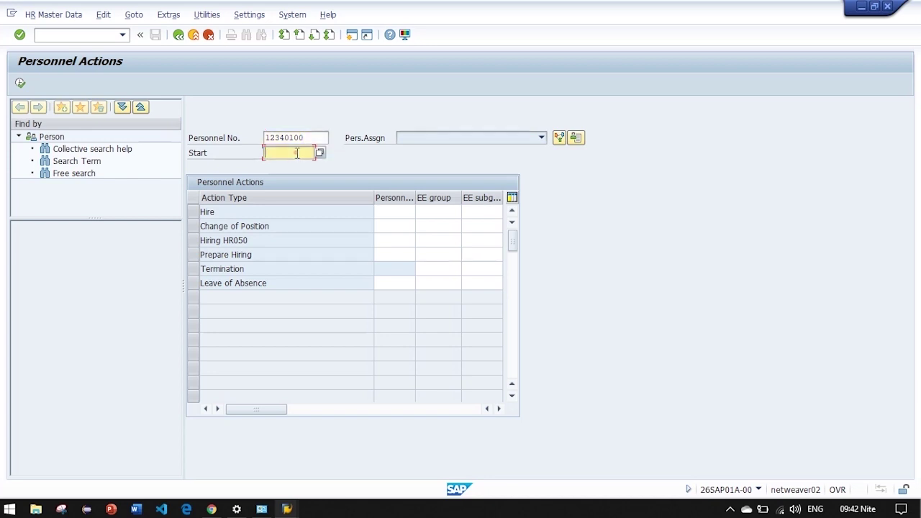
text(01)
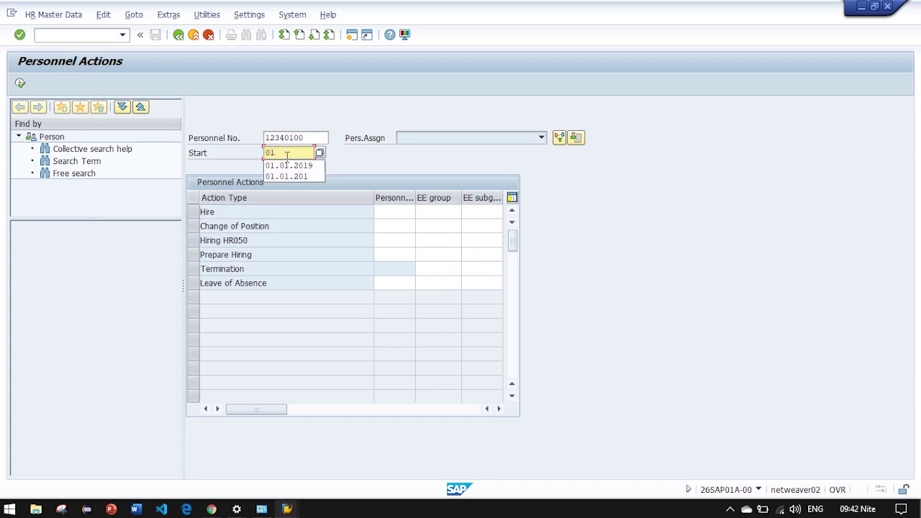
click(288, 165)
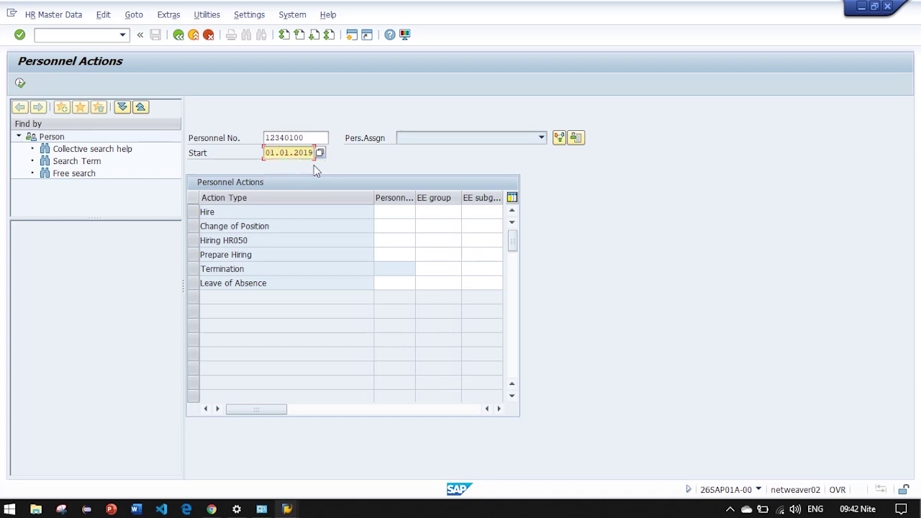
- Execute the Hire action with personnel area 1000, employee group 1 and employee subgroup DF
click(394, 210)
text(1)
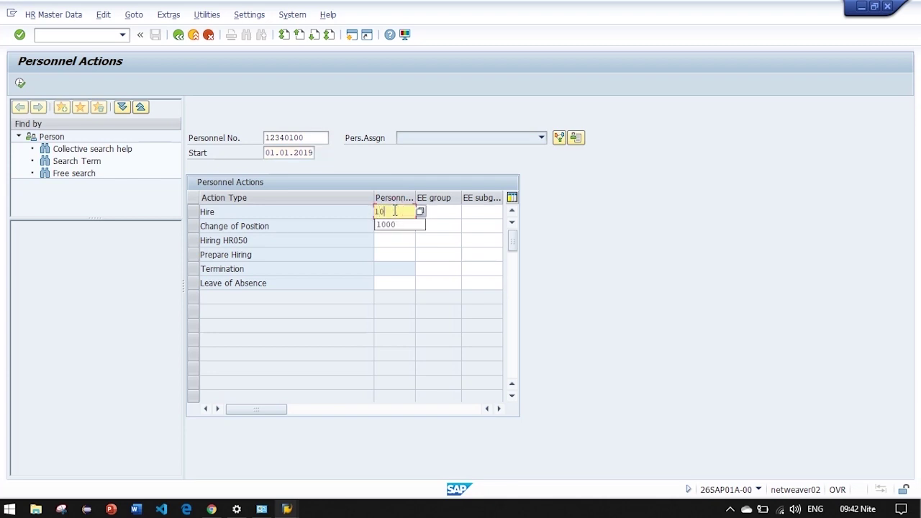
text(0)
key(Down)
key(Return)
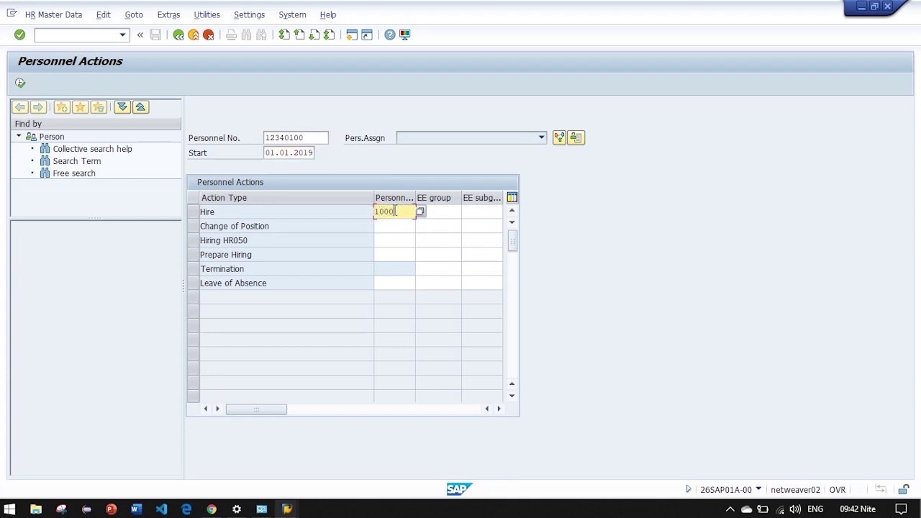
key(Tab)
text(1)
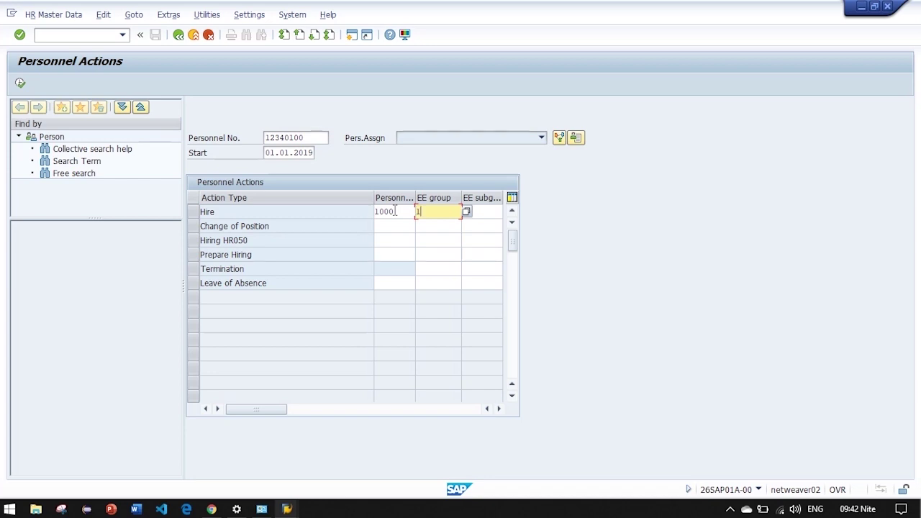
key(Tab)
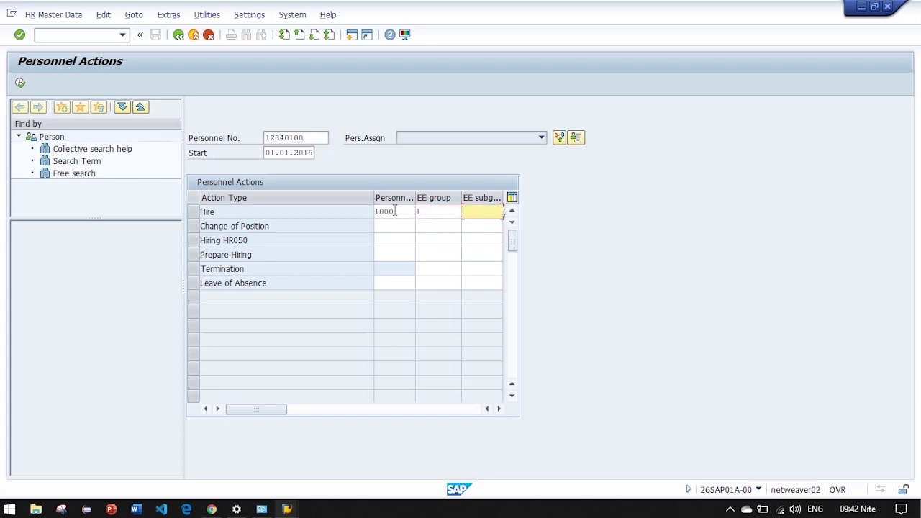
text(DF)
click(192, 212)
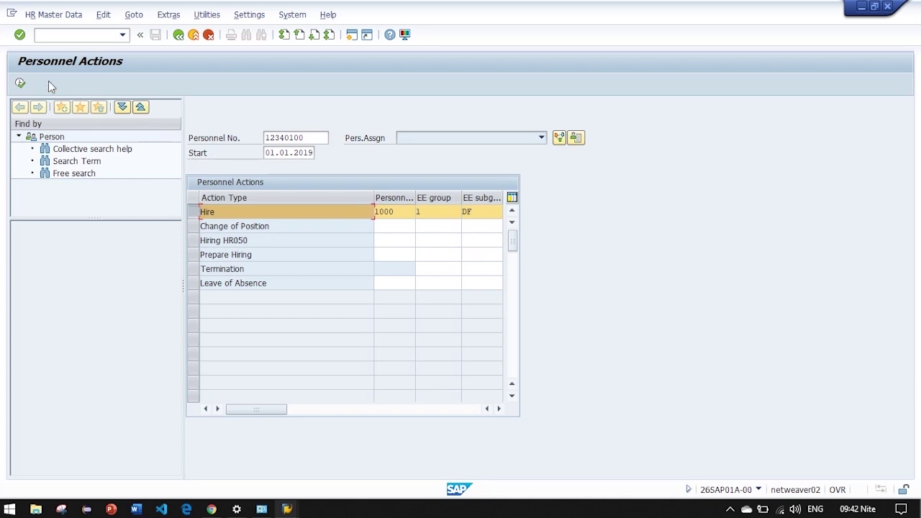
click(21, 83)
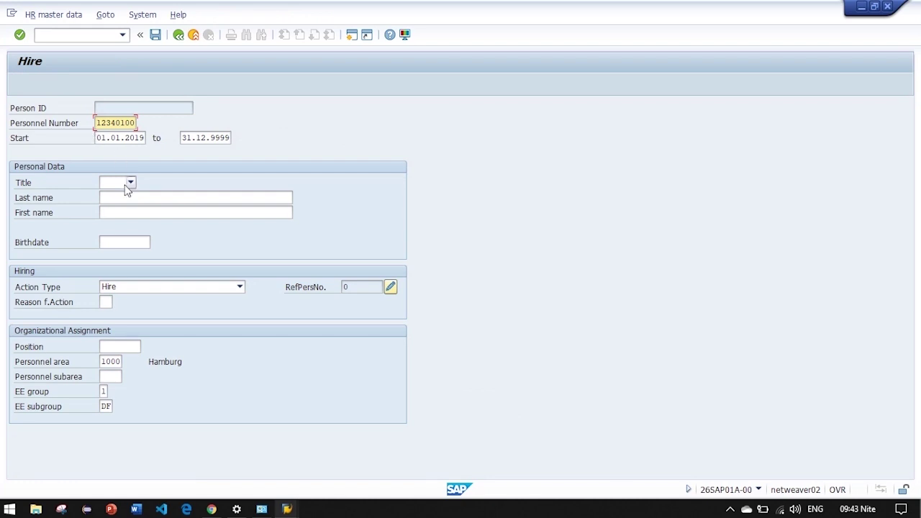
- Set the reason for action to 01 and the employee's title to Mr
click(107, 302)
text(01)
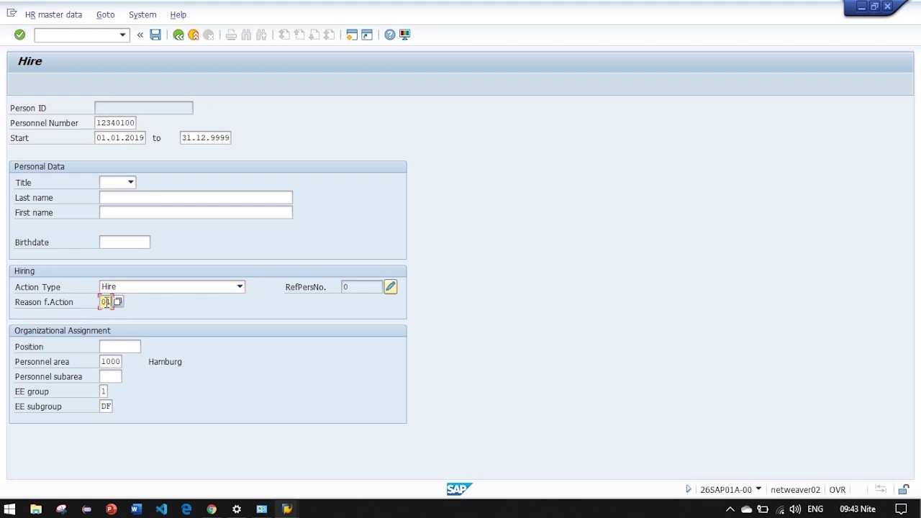
click(130, 185)
click(122, 195)
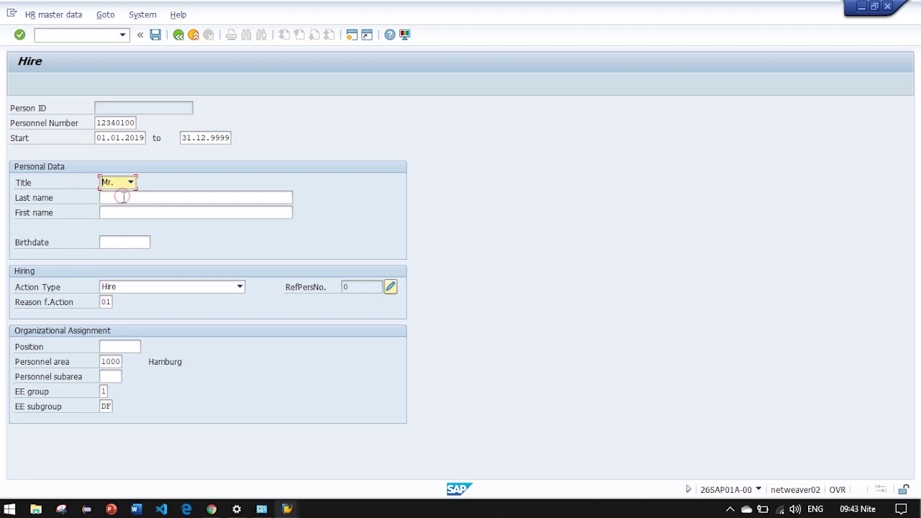
- Fill in the employee's last name and first name in the personal data, using the previously entered values suggested
click(124, 198)
text(R)
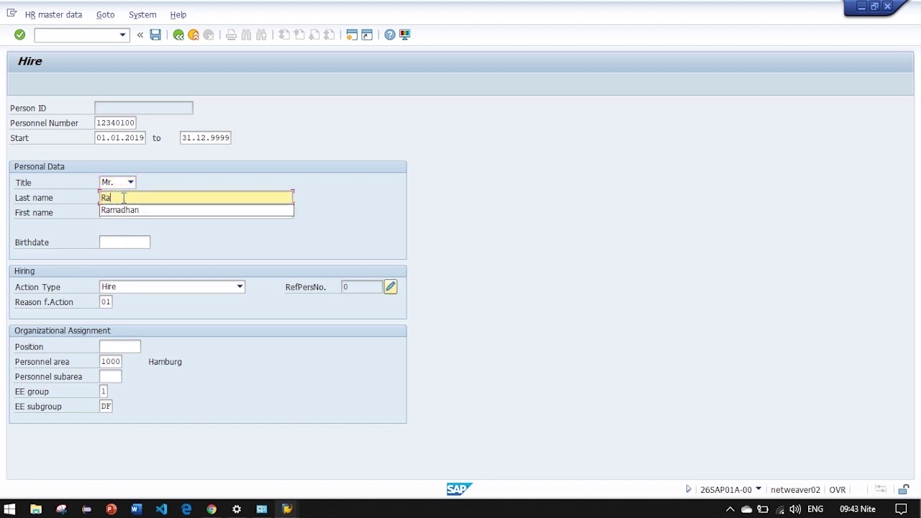
text(a)
key(Down)
key(Return)
key(Tab)
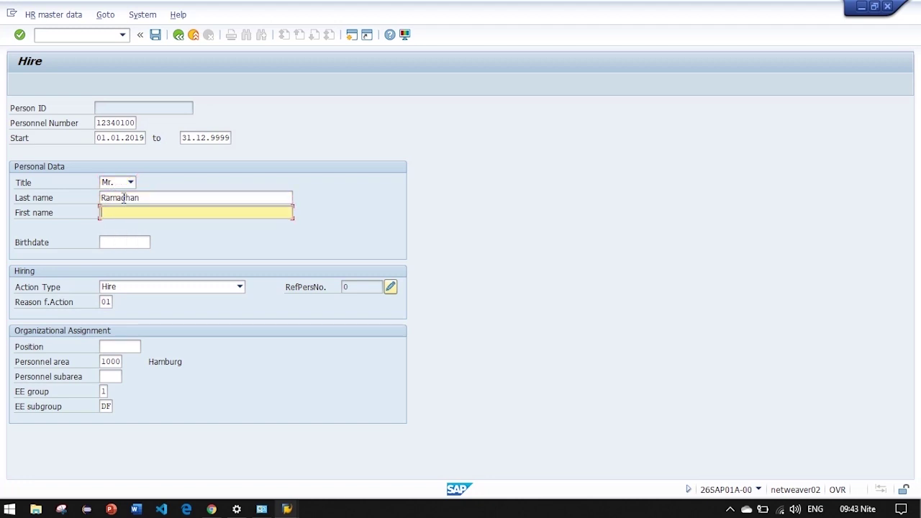
text(A)
key(Down)
key(Return)
- Enter the employee's birthdate in the personal data
click(123, 240)
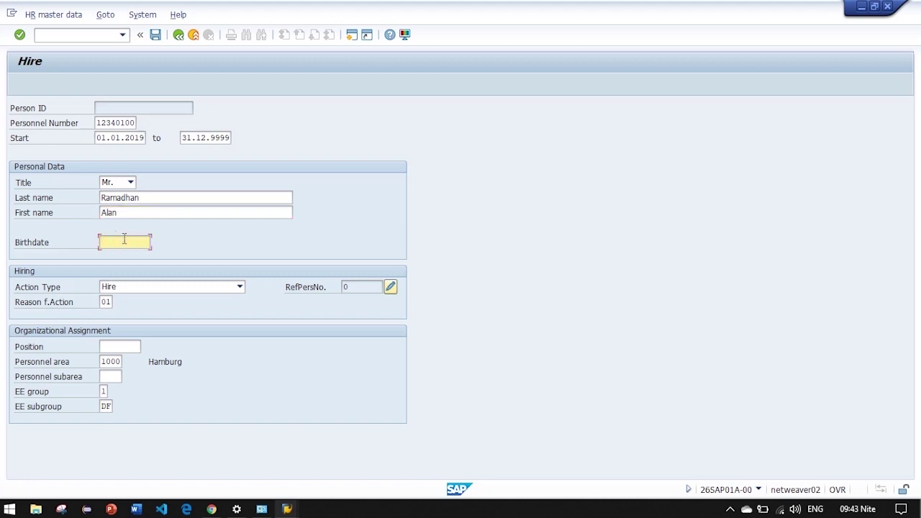
text(0)
key(Down)
key(Return)
- Look up the possible hiring reasons and choose 01 Expansion as the reason for action
click(110, 301)
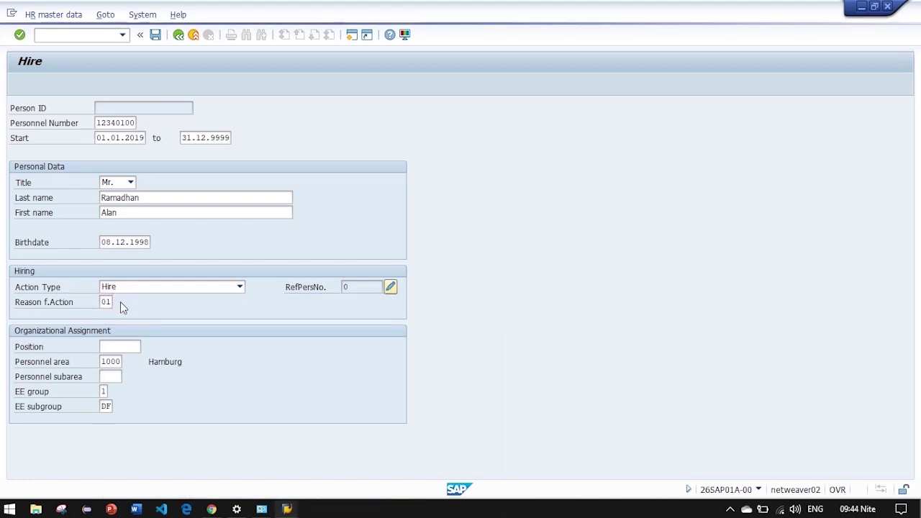
key(F4)
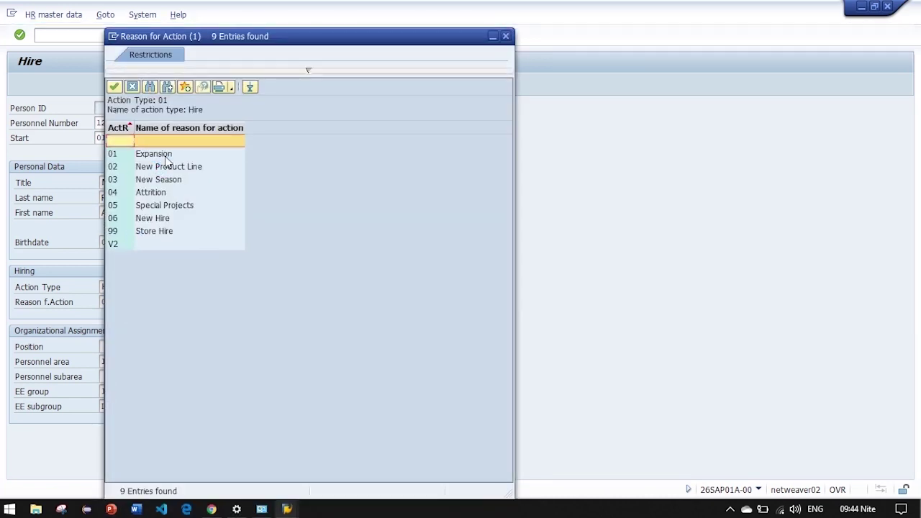
double_click(164, 155)
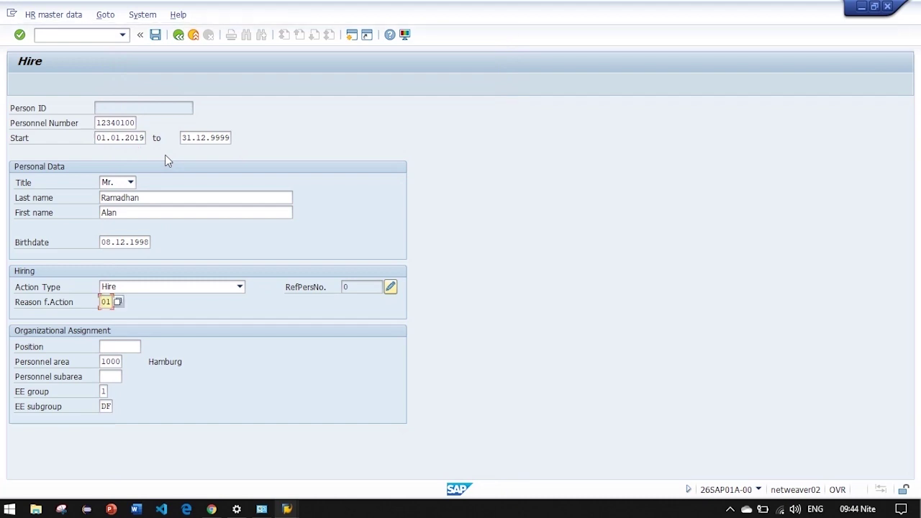
- Assign the SAP Trainee-AA-00 position to the employee, using Structure Search to find it under the SAP Trainee-AA-00 organizational unit
click(131, 346)
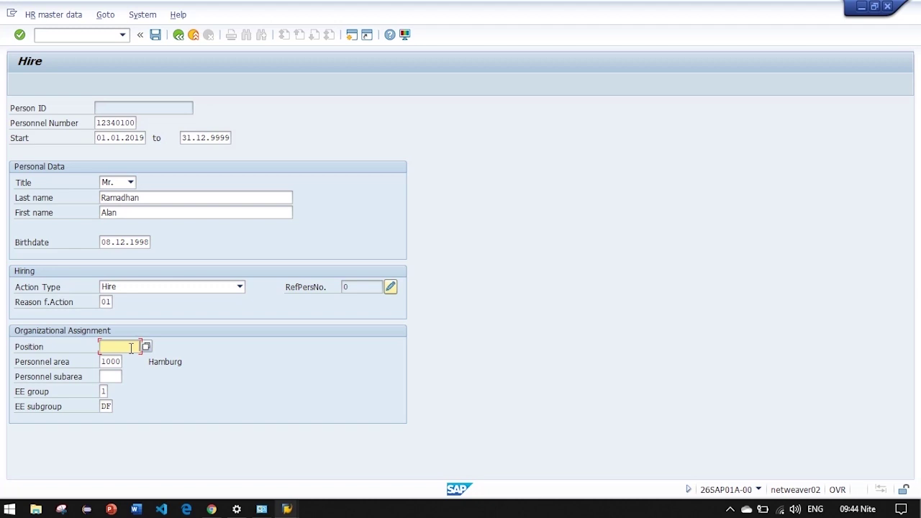
key(Return)
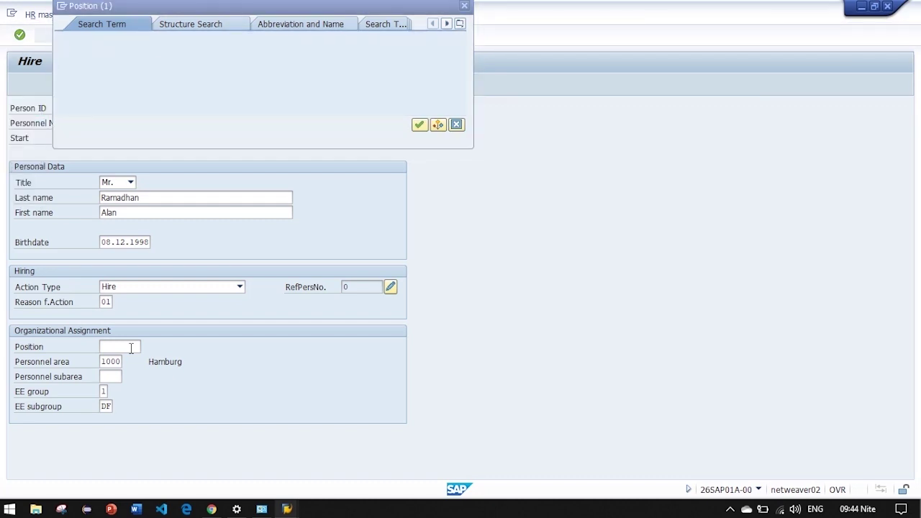
click(228, 19)
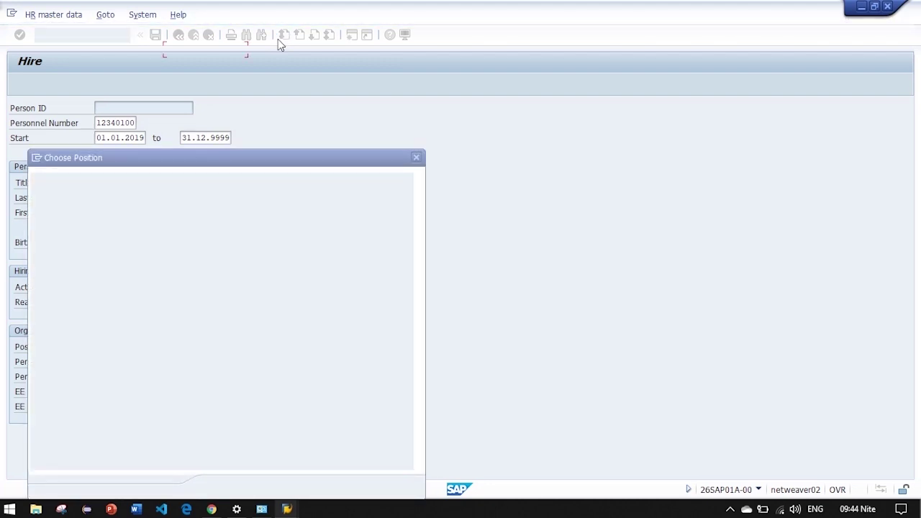
drag(265, 165, 303, 121)
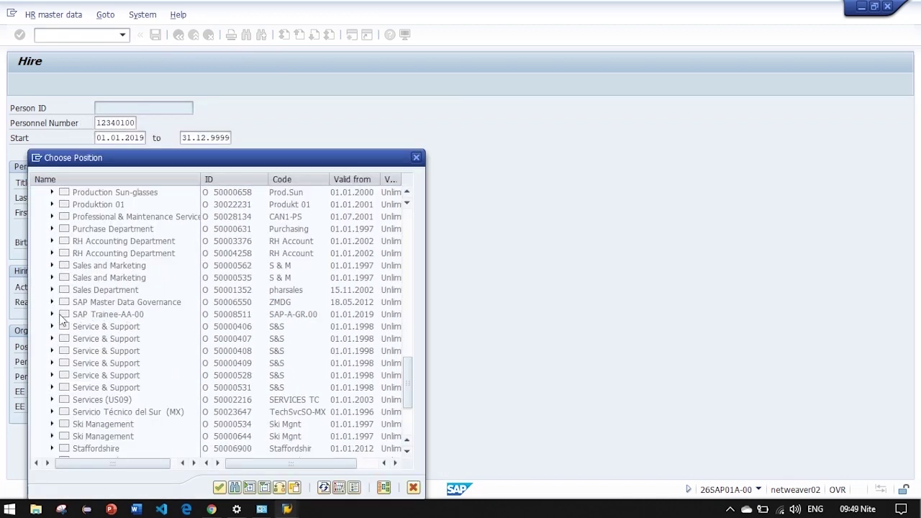
click(52, 314)
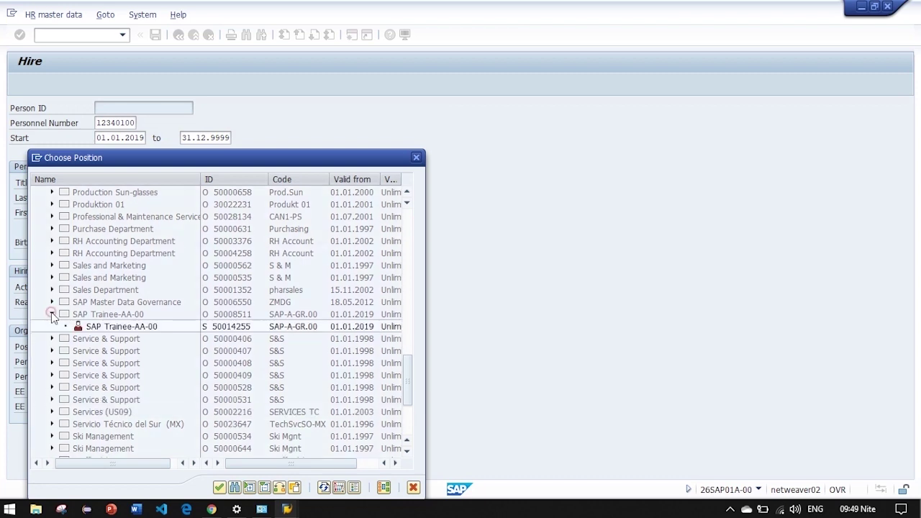
double_click(88, 327)
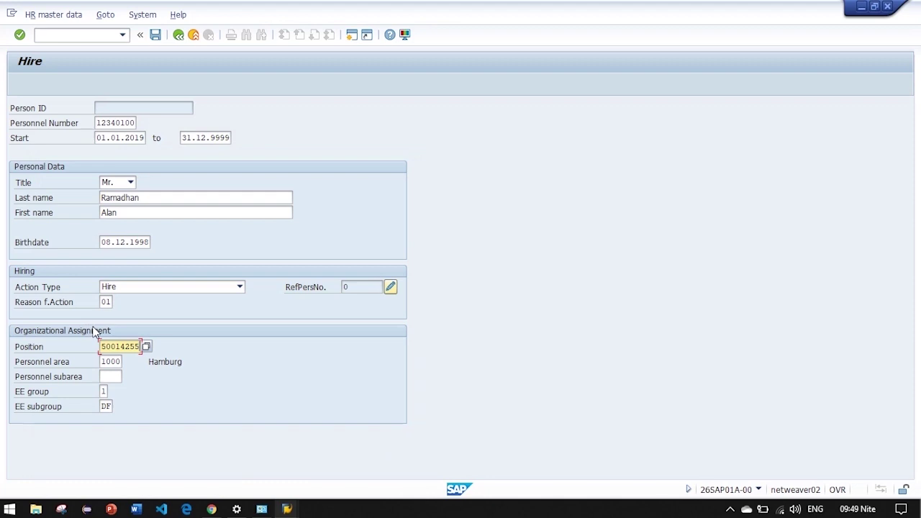
- Save the Hire action with its organizational assignment and personal data records, leaving the personnel subarea empty
click(112, 376)
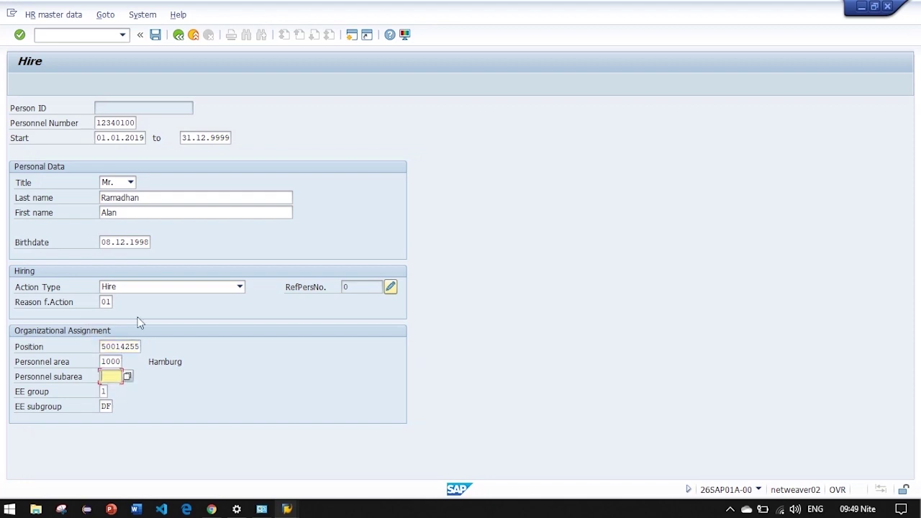
click(156, 40)
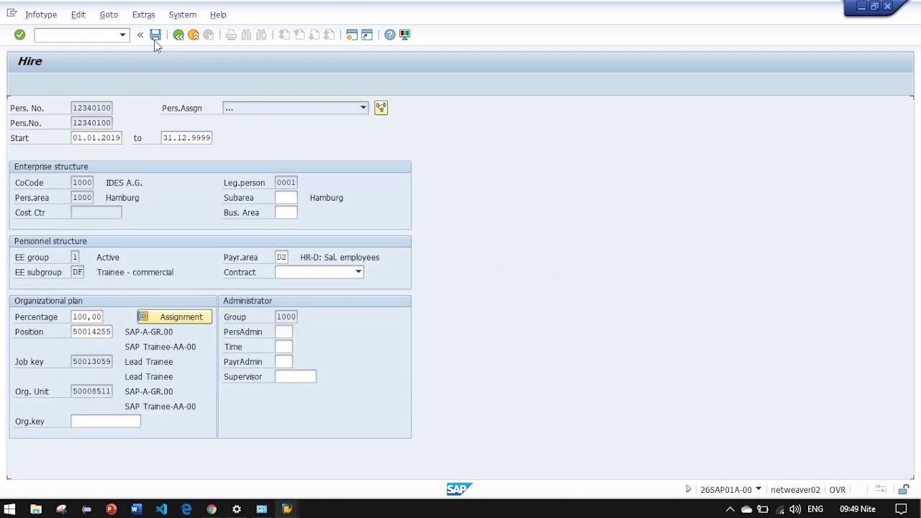
click(155, 39)
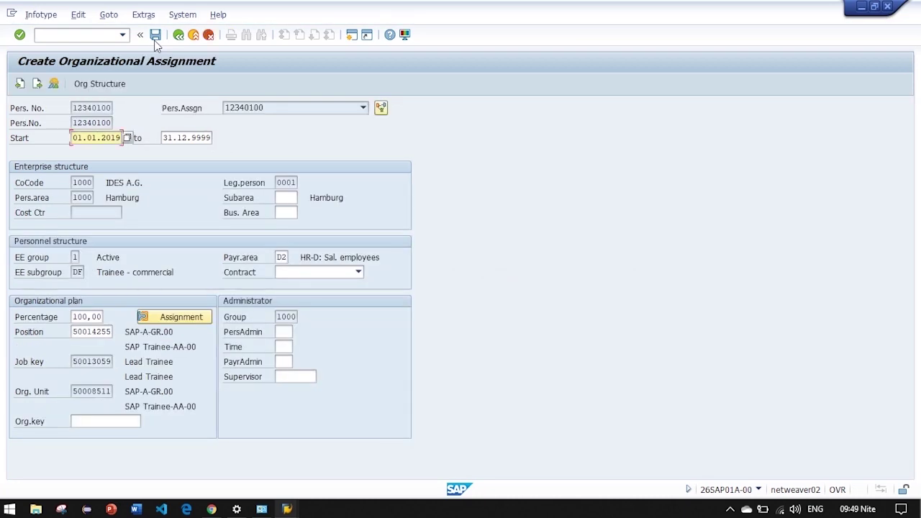
click(156, 39)
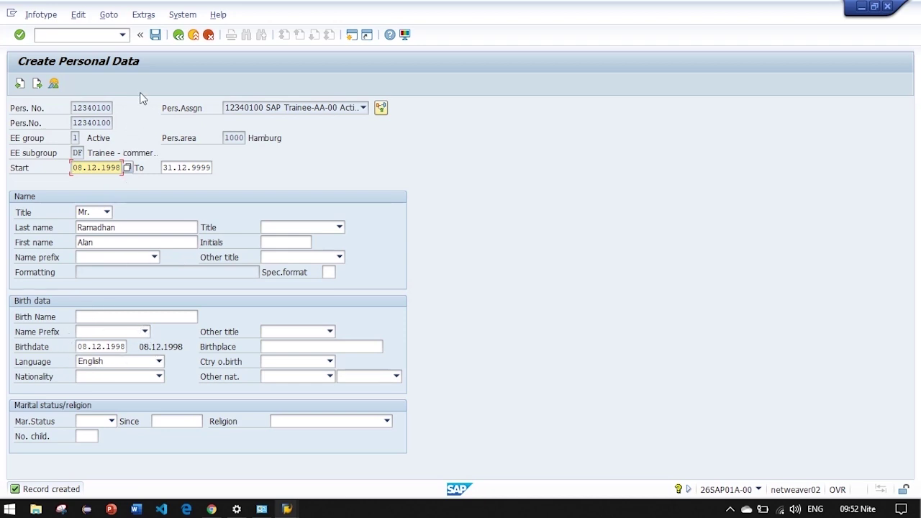
click(153, 40)
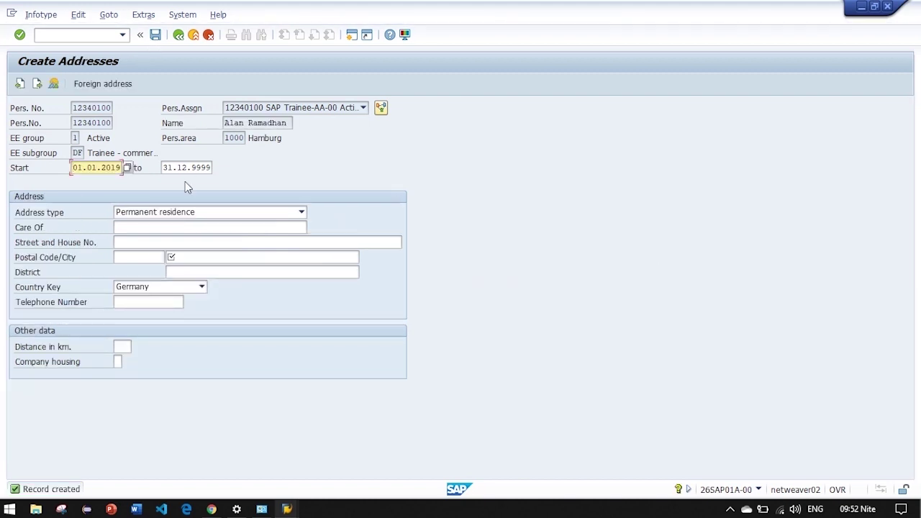
- Fill in the street and house number, postal code and city of the employee's permanent residence
click(147, 244)
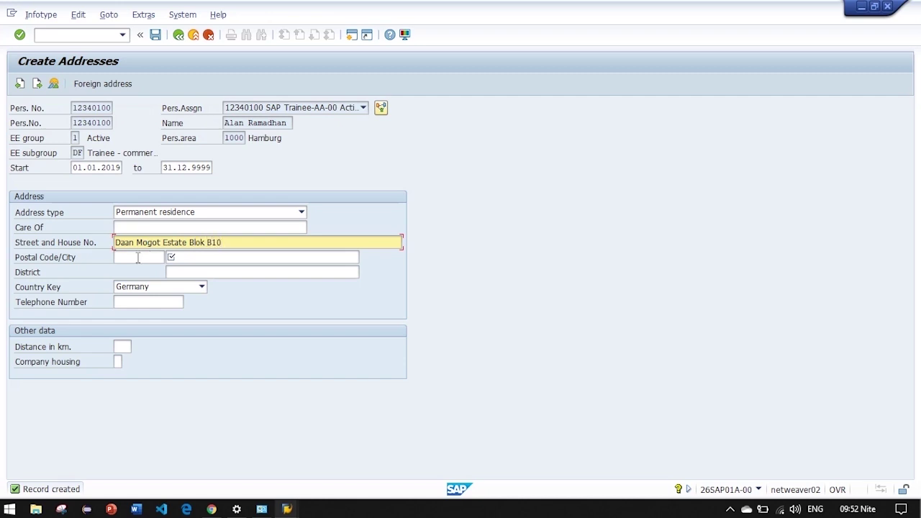
click(138, 257)
text(11730)
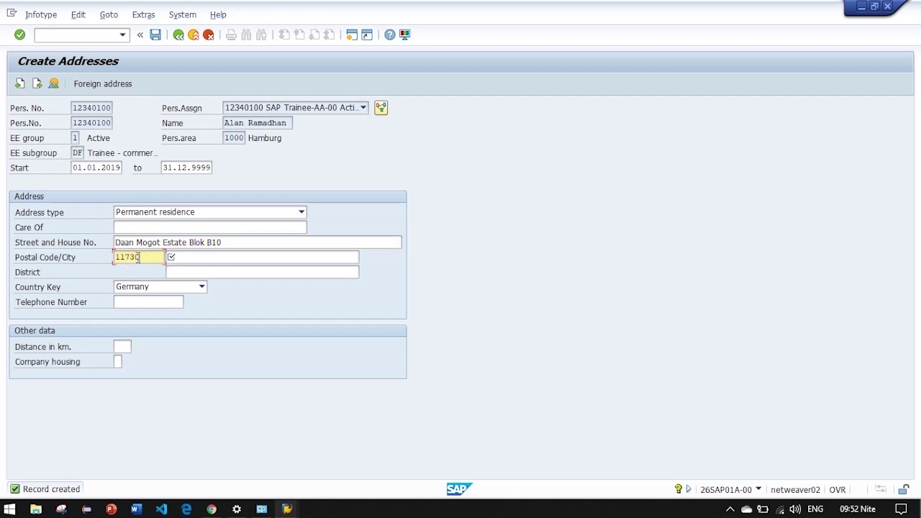
click(197, 257)
text(Jakarta)
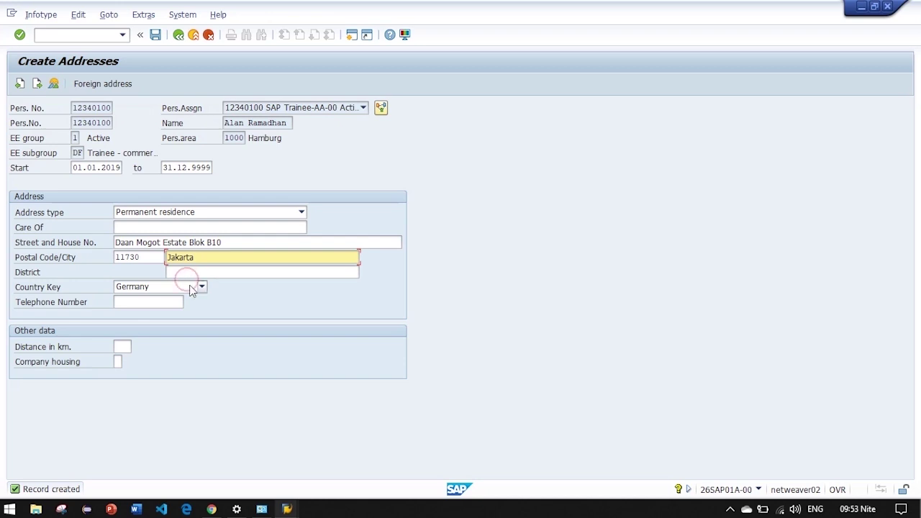
- Set the country key of the permanent residence address to Indonesia and save the address record
click(191, 286)
scroll(201, 351, down, 1)
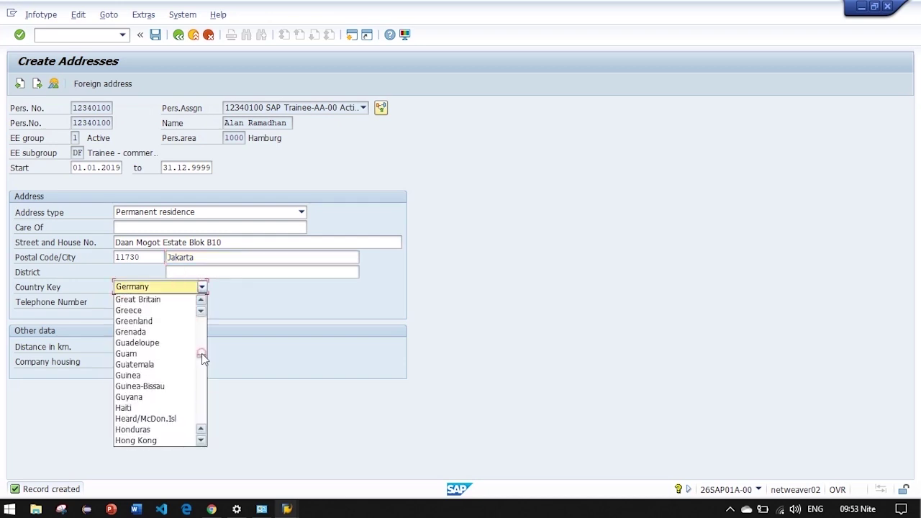
click(199, 353)
click(164, 287)
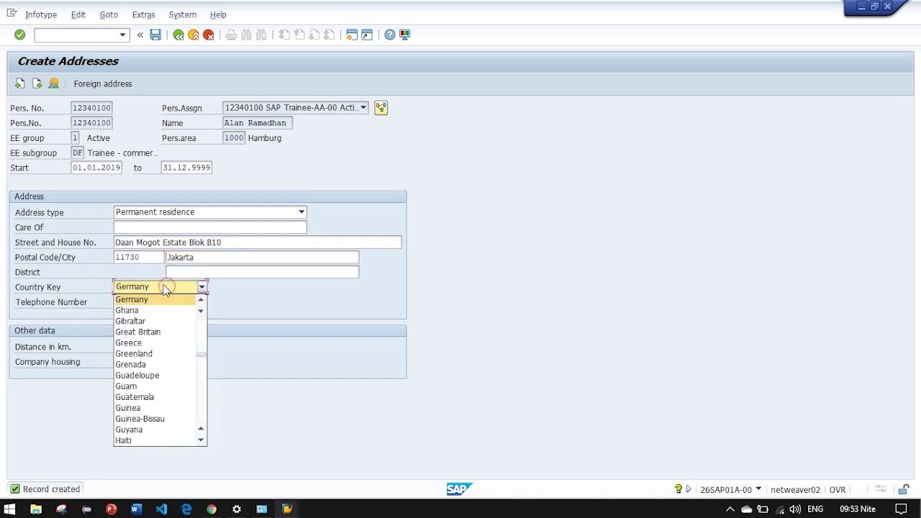
click(148, 284)
click(149, 284)
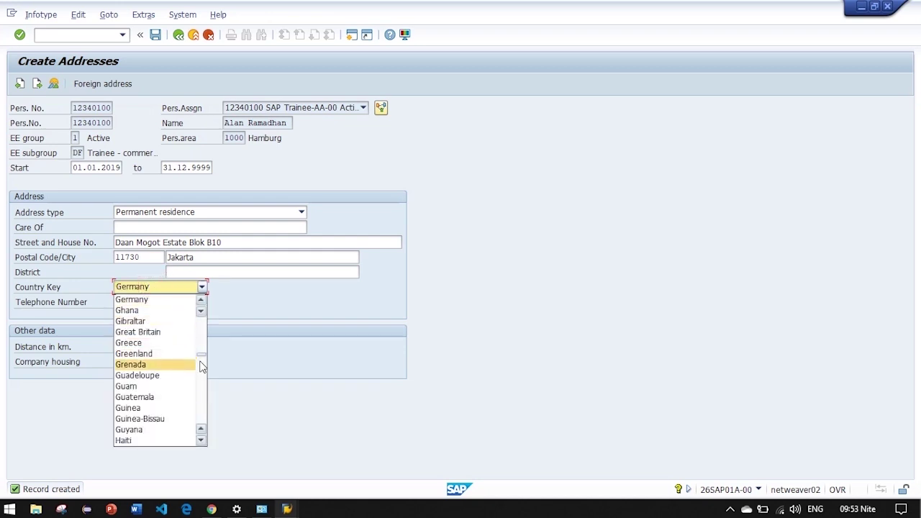
drag(200, 355, 203, 368)
scroll(198, 359, down, 1)
scroll(197, 365, up, 3)
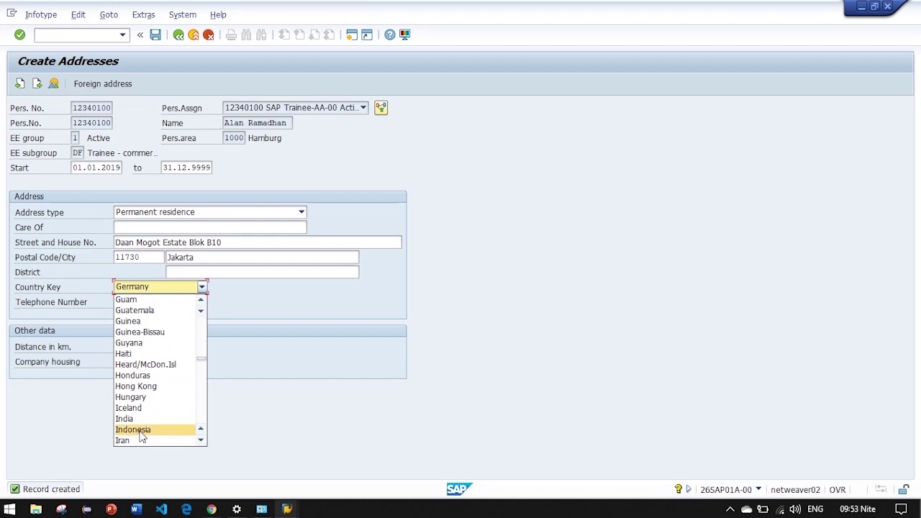
click(138, 429)
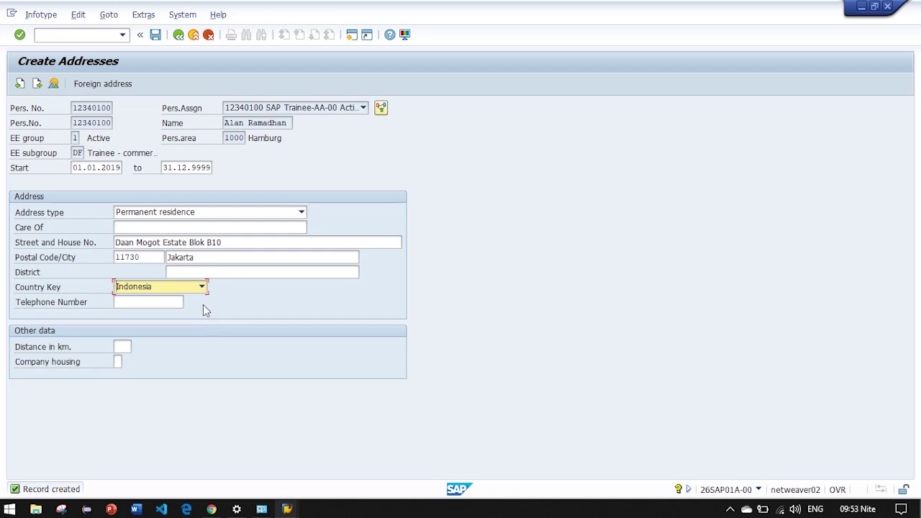
click(154, 39)
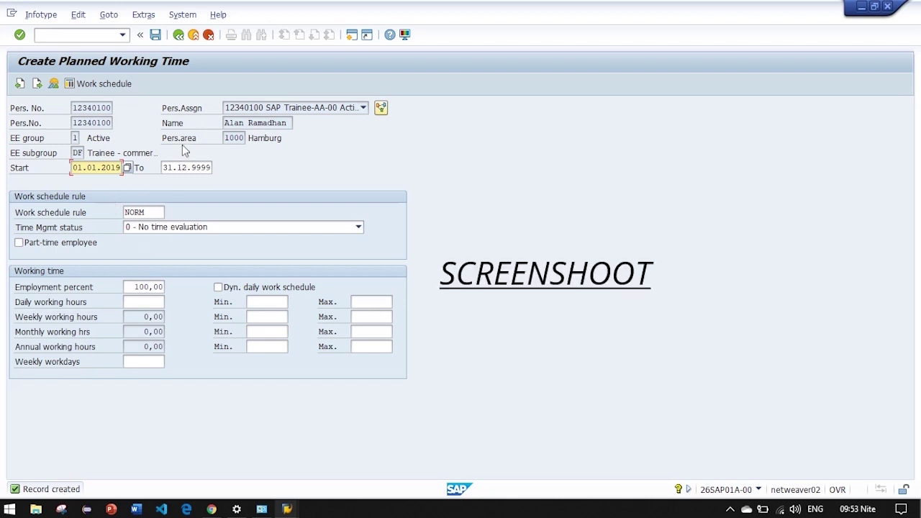
- Save the planned working time record as proposed, and save the basic pay record with pay scale group E05 and level 01
click(155, 34)
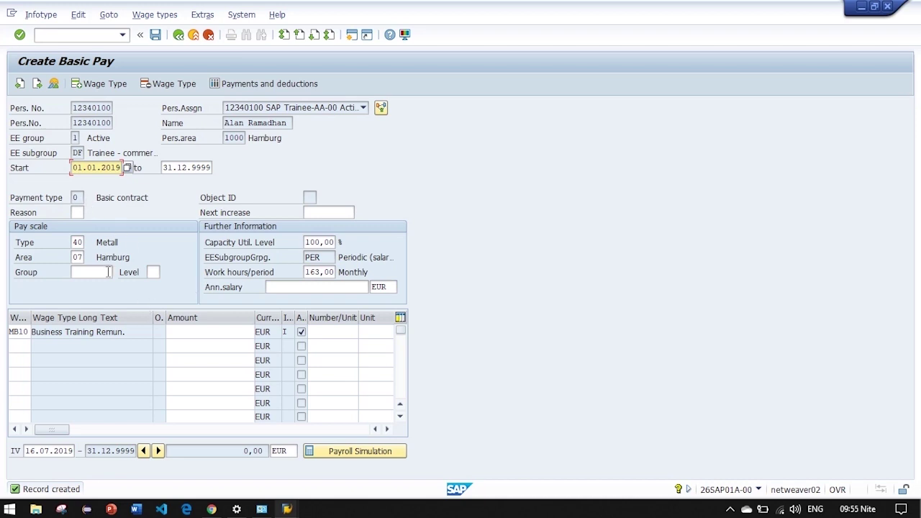
click(108, 272)
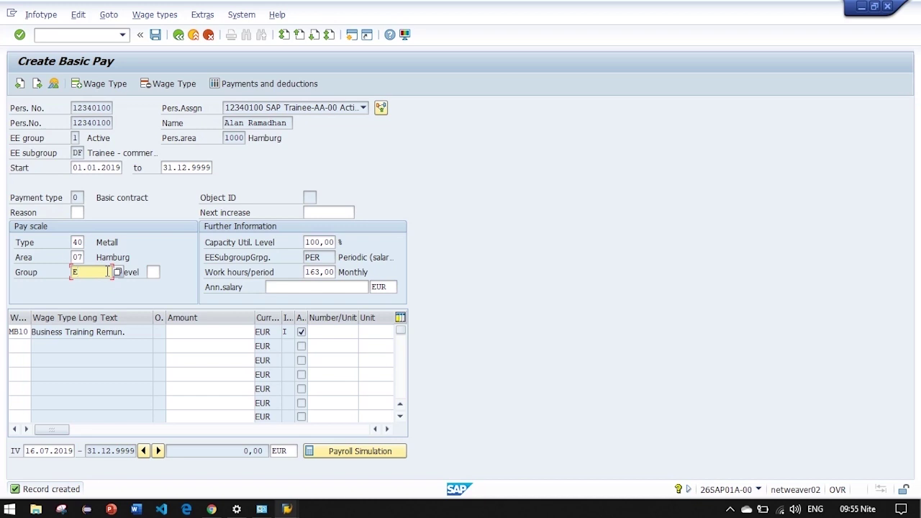
click(152, 273)
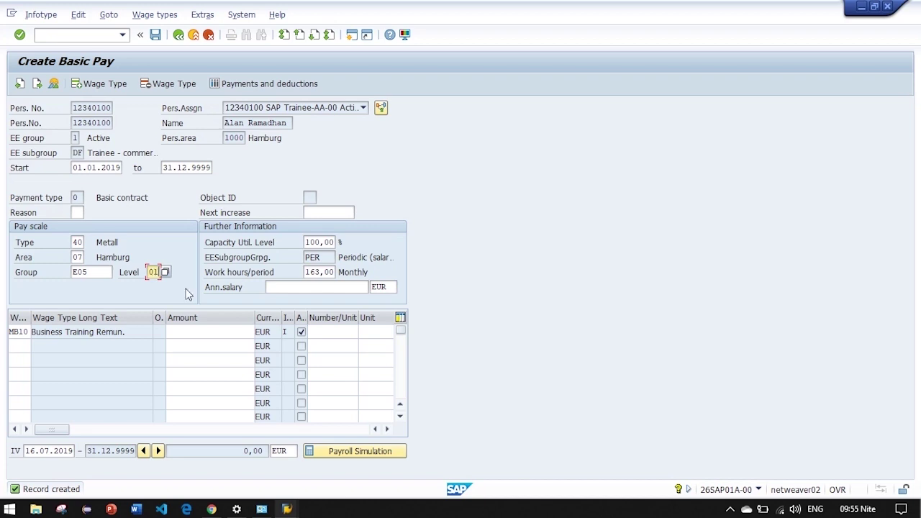
click(155, 36)
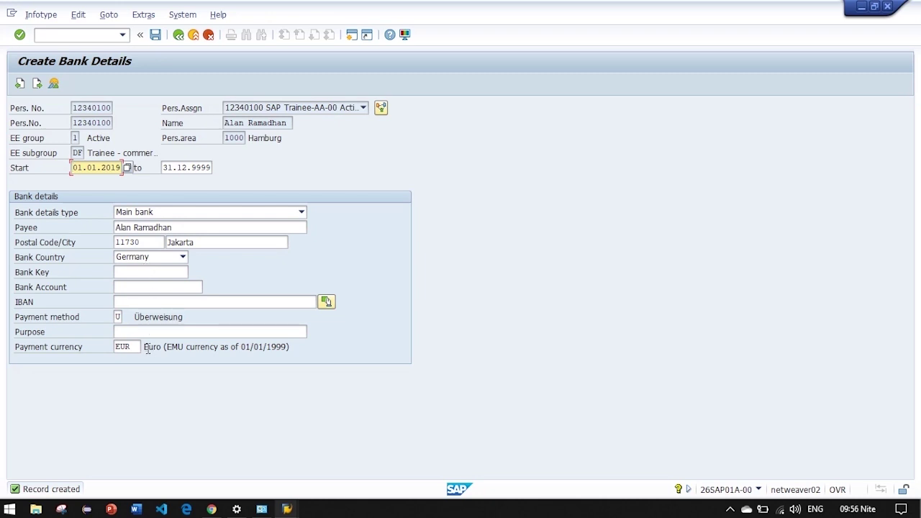
- Set the payment method of the main bank details to C, keep EUR as payment currency, and save the record
click(119, 317)
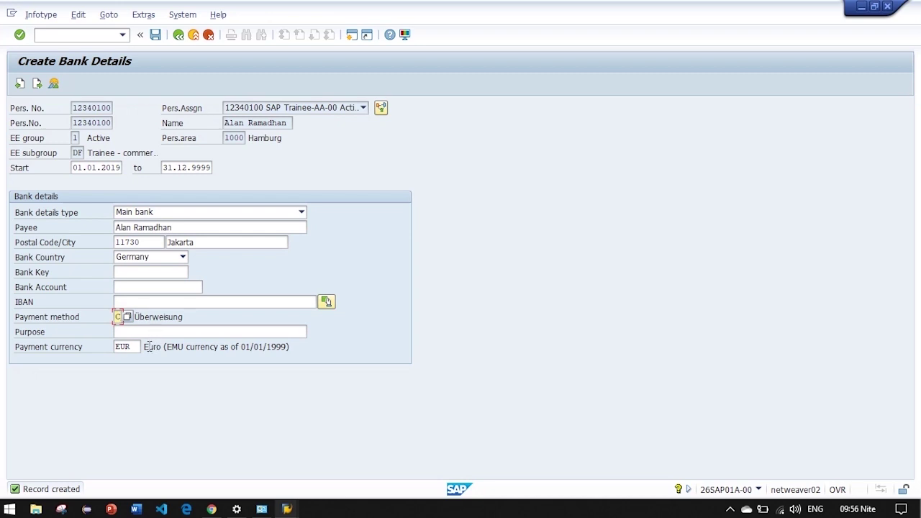
click(136, 346)
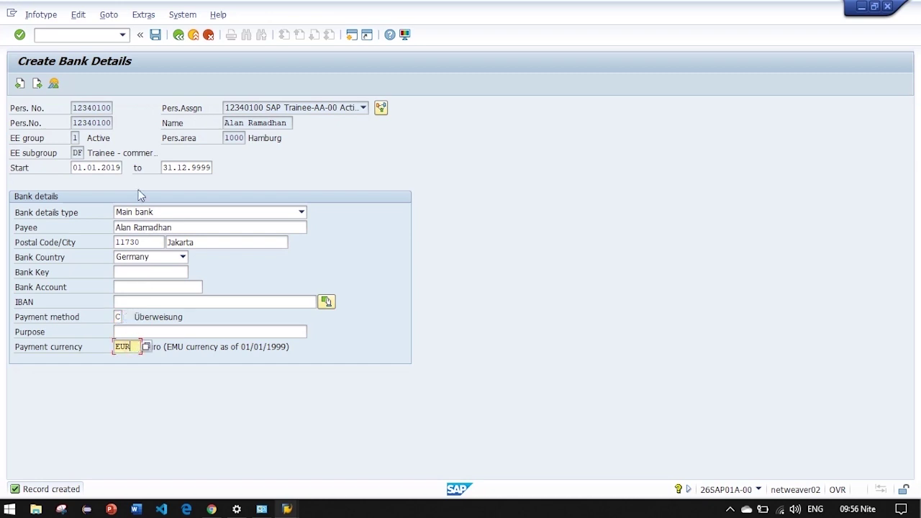
click(155, 39)
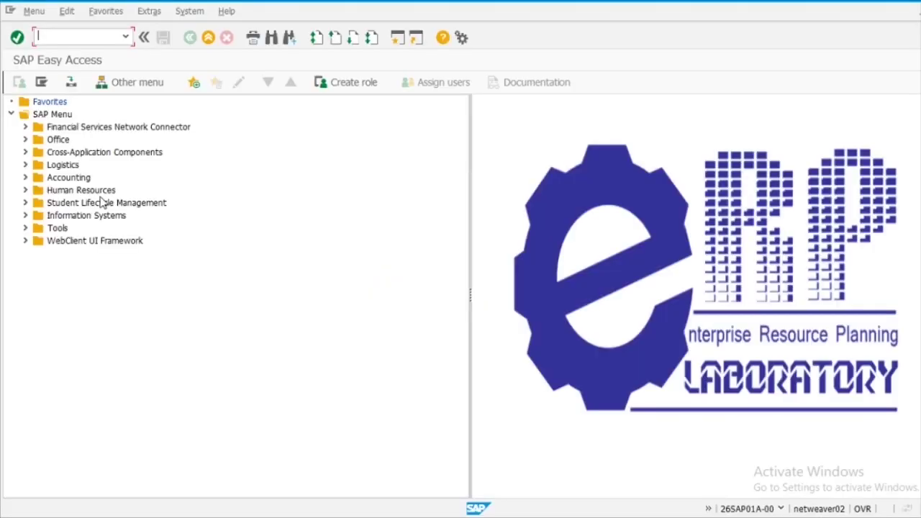
- Open the display function for HR master data under Human Resources, Personnel Management, Administration
click(95, 184)
click(26, 191)
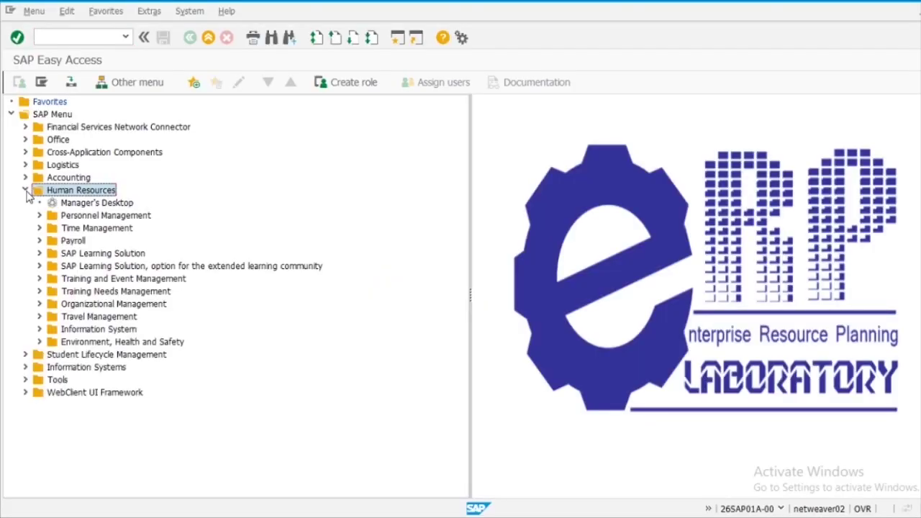
click(39, 215)
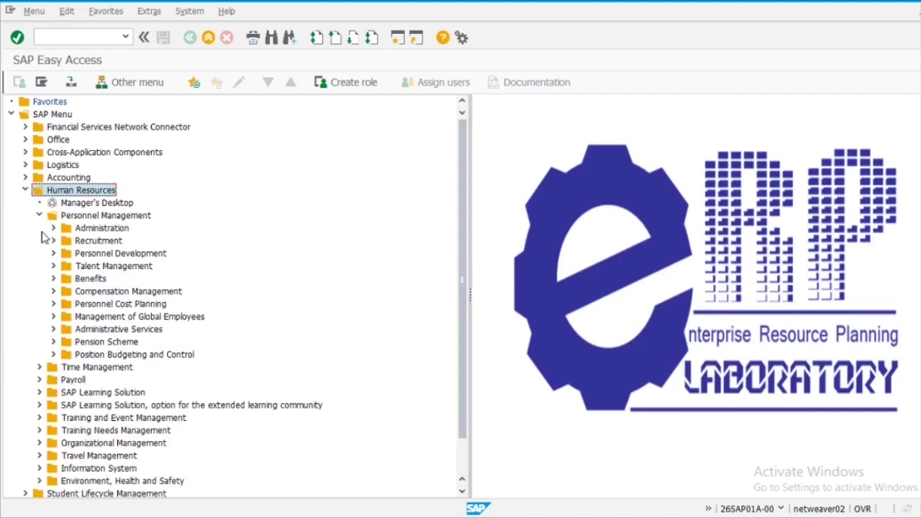
click(53, 228)
click(67, 241)
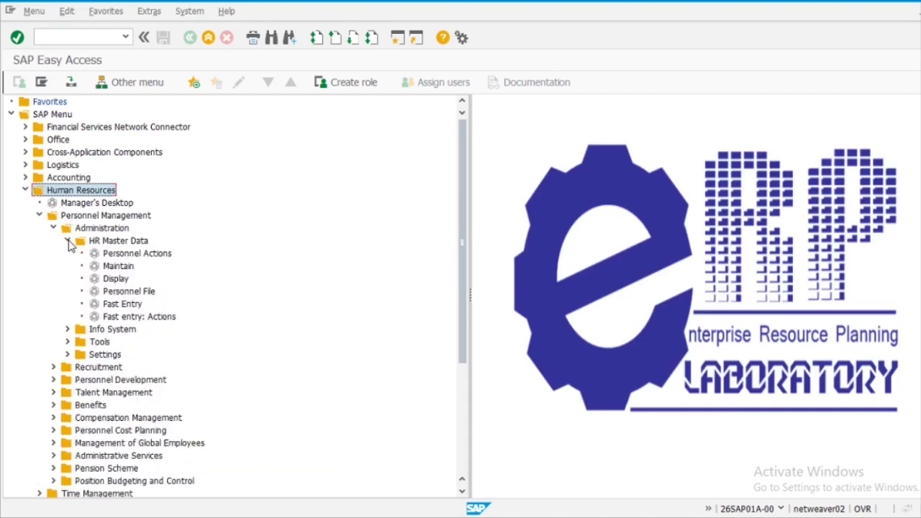
click(116, 280)
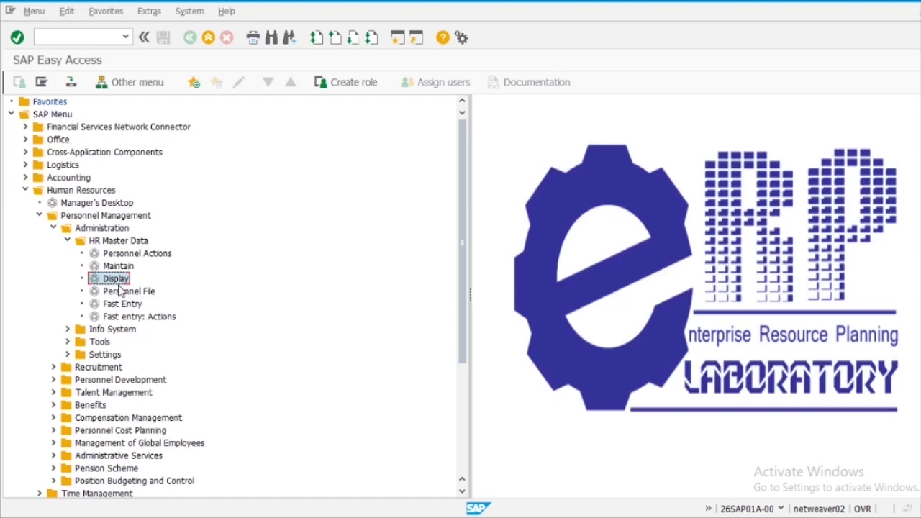
double_click(116, 279)
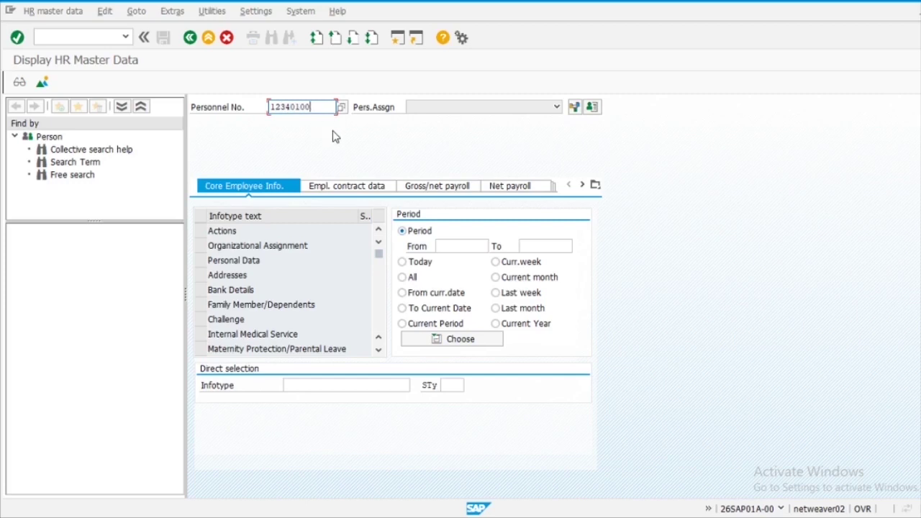
- Load the hired employee by personnel number and select the Actions infotype to check which core infotype records exist
click(201, 232)
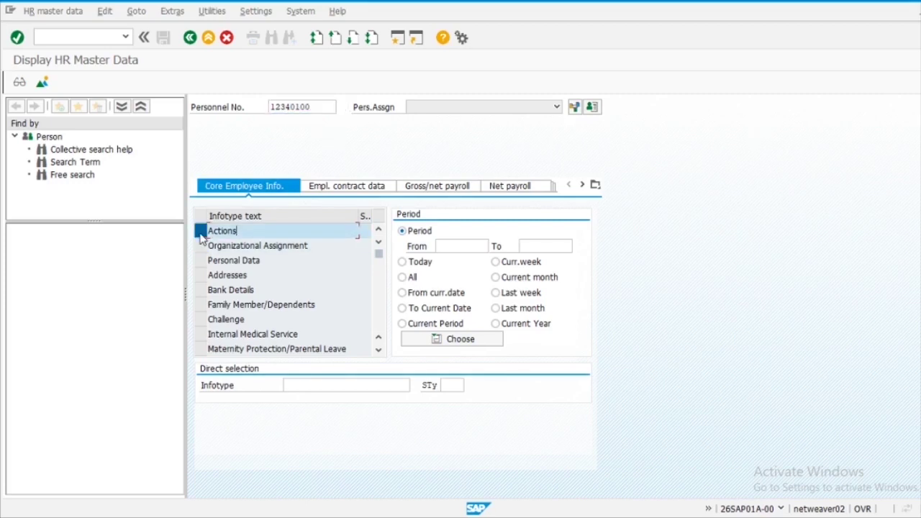
key(Return)
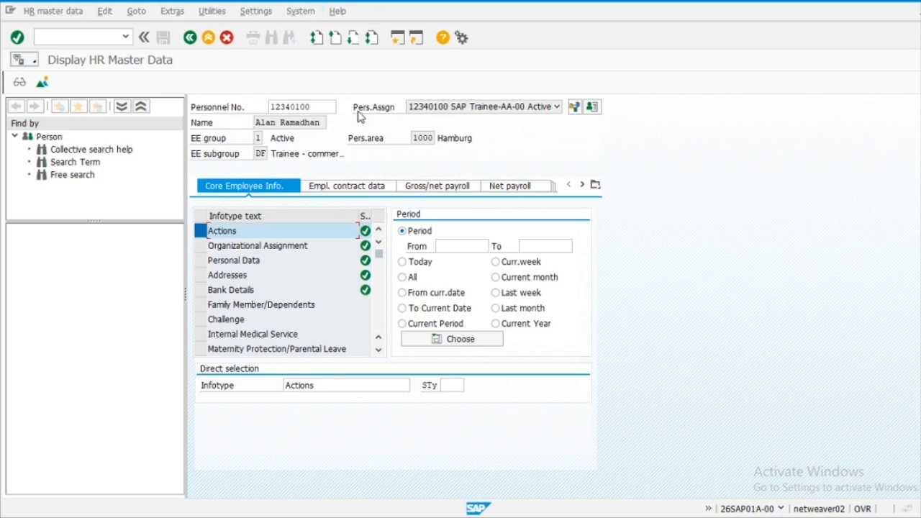
click(317, 106)
key(Return)
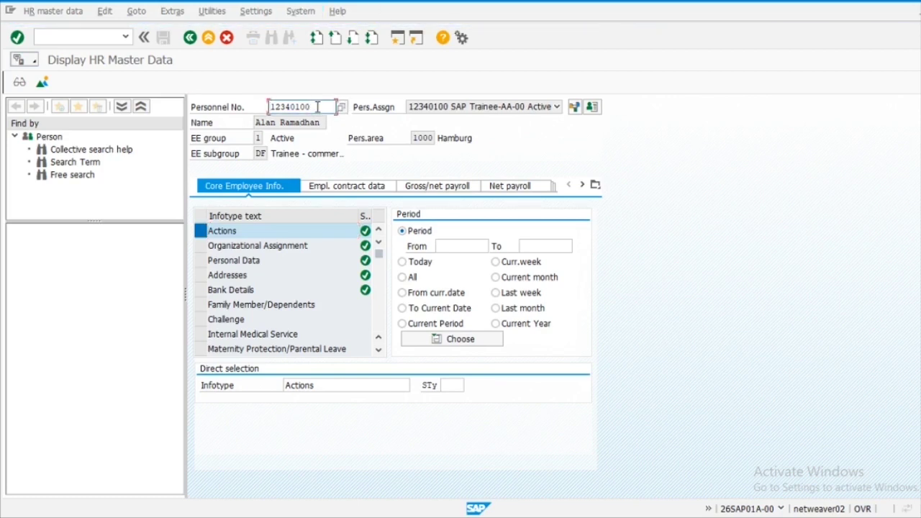
key(Return)
click(461, 342)
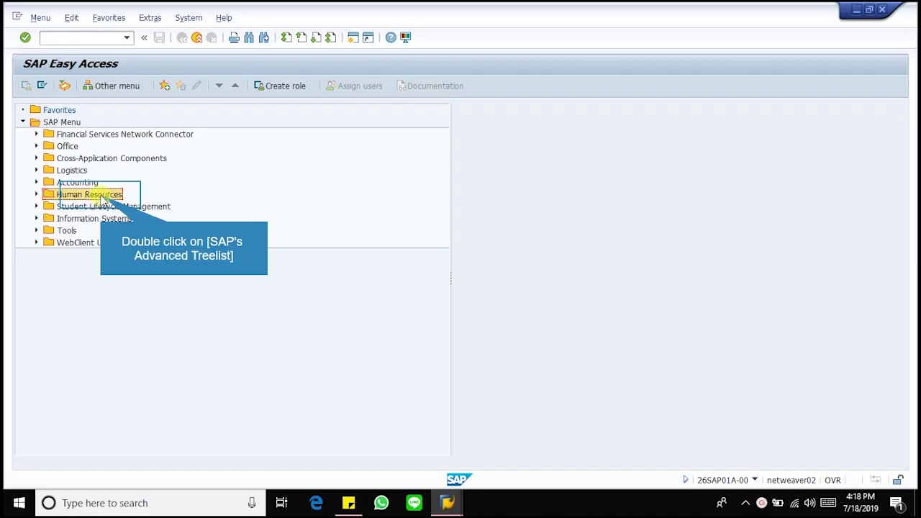
- Open the change function for Organization and Staffing under Human Resources, Organizational Management, Organizational Plan
double_click(100, 196)
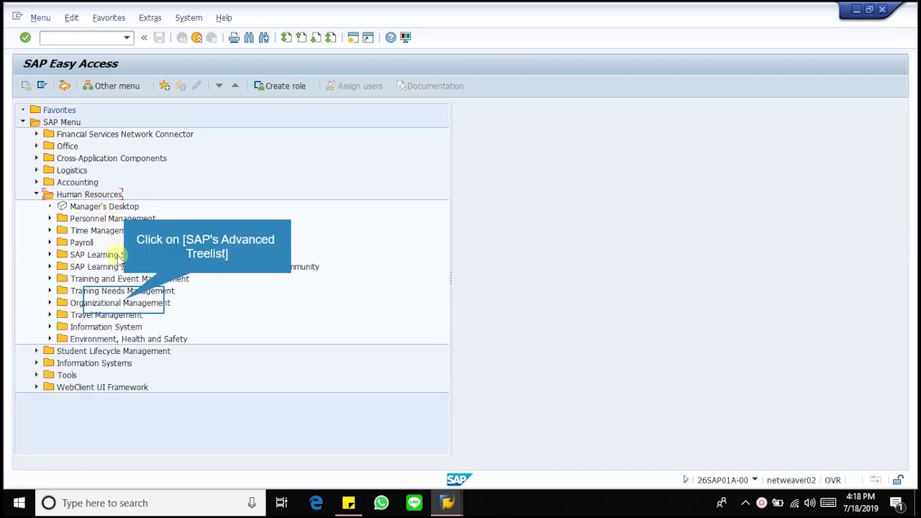
click(126, 304)
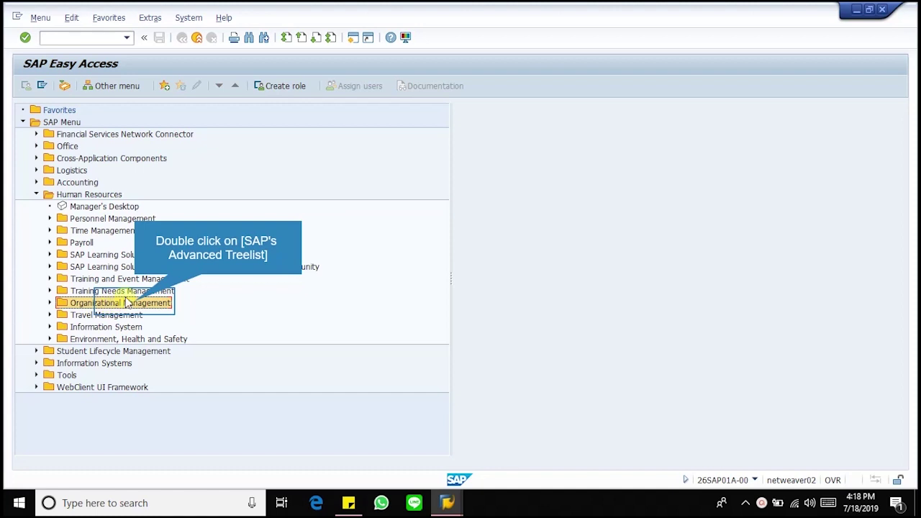
double_click(136, 304)
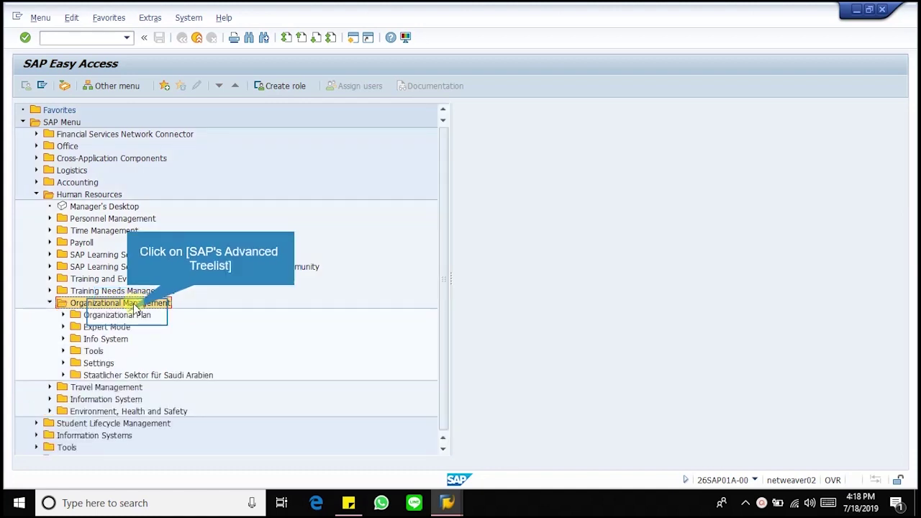
click(130, 316)
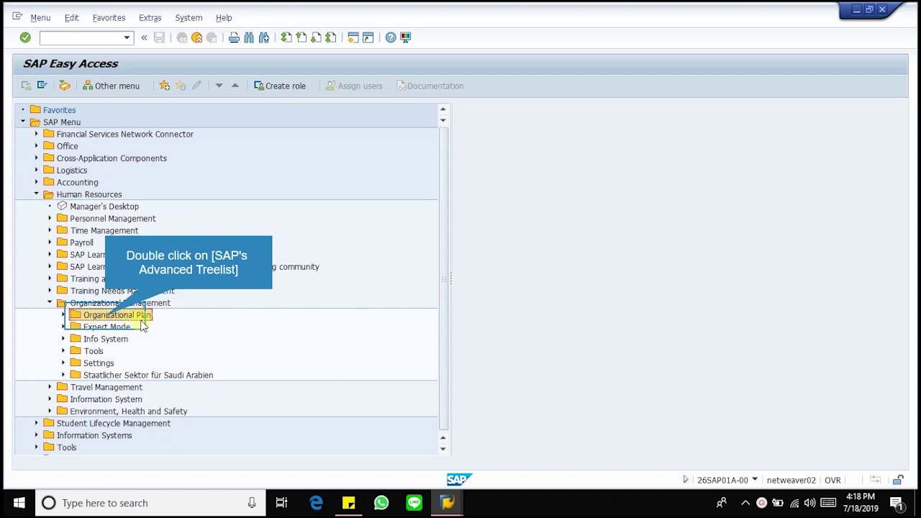
double_click(121, 318)
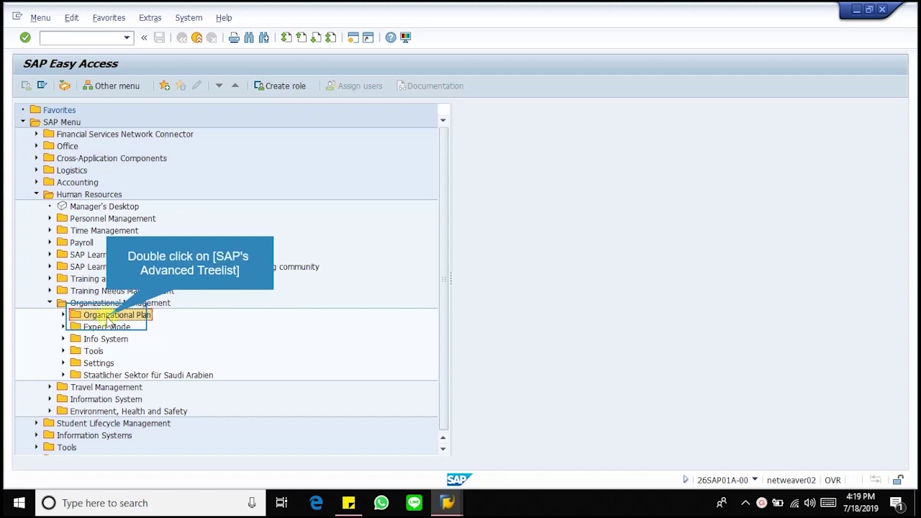
double_click(109, 315)
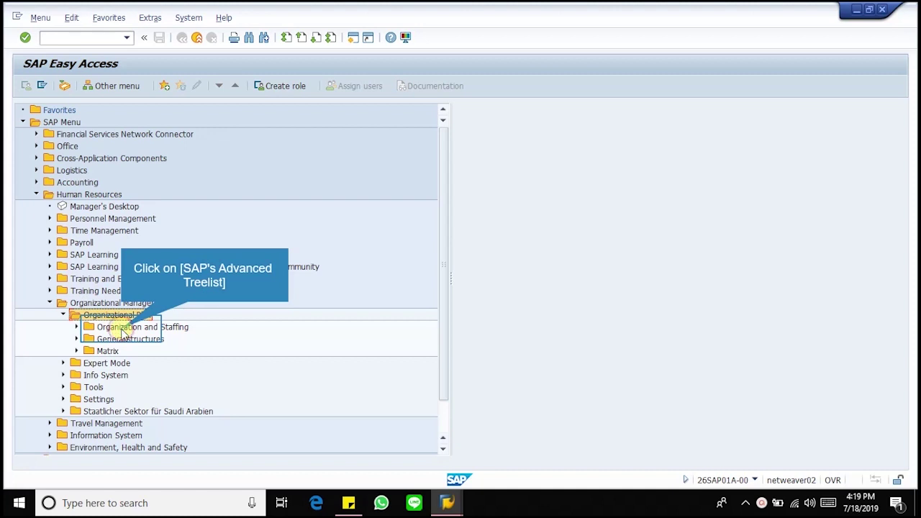
click(123, 329)
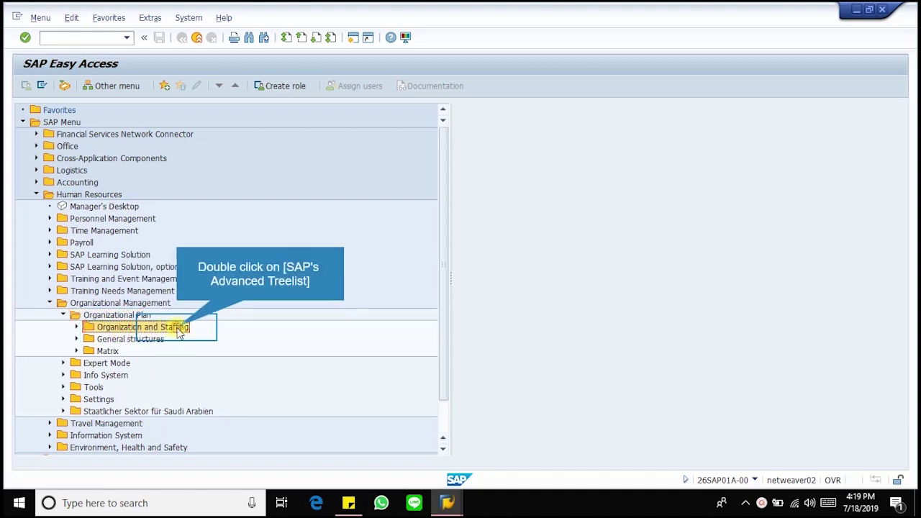
double_click(178, 329)
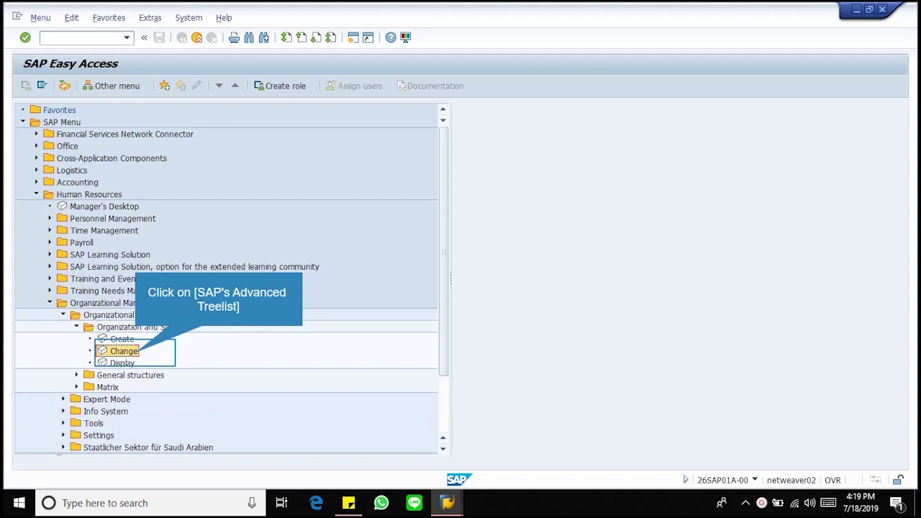
click(119, 351)
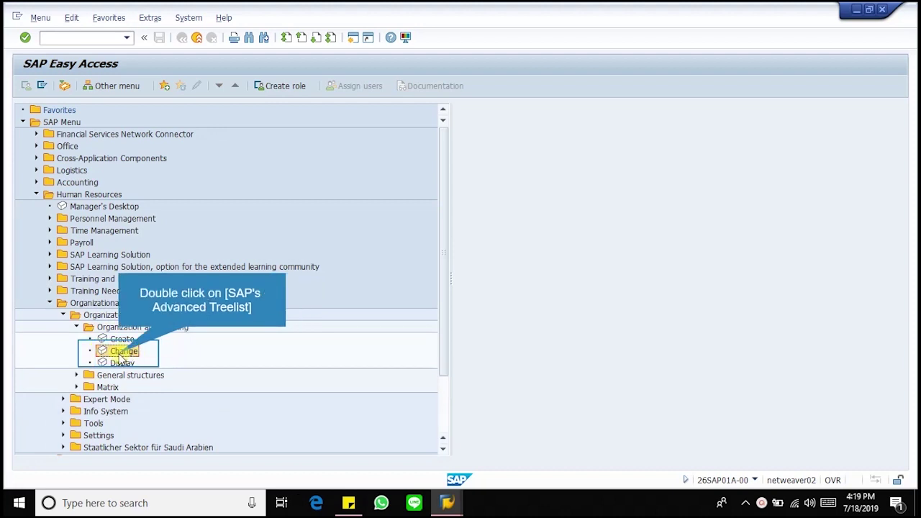
double_click(120, 352)
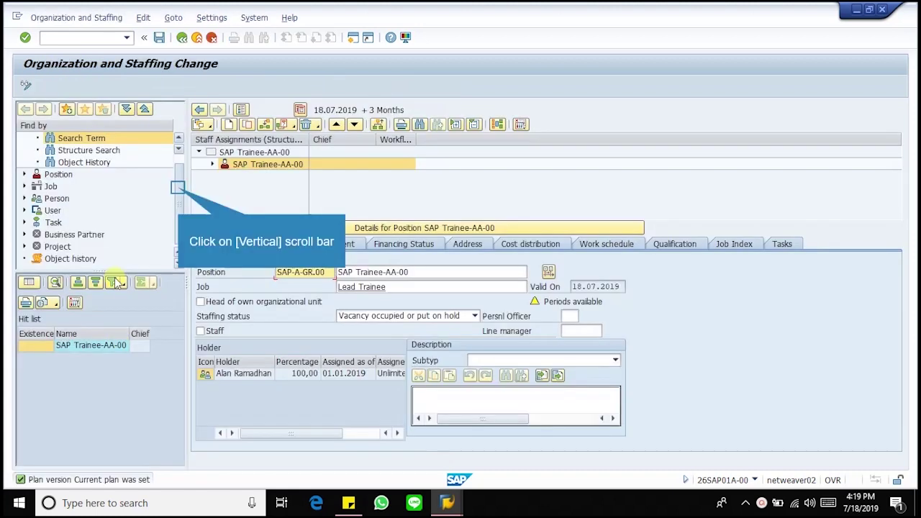
- Search for the organizational unit by the term SAP-A-GR.00
click(179, 190)
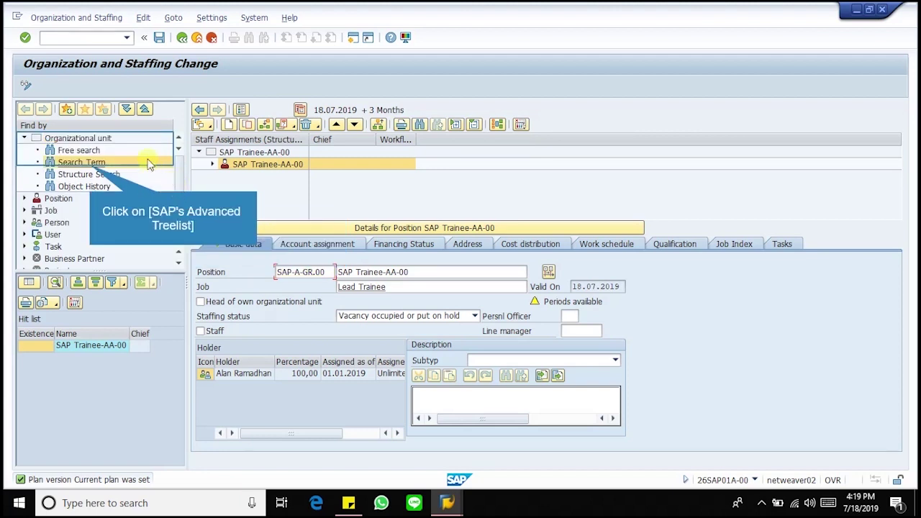
double_click(91, 163)
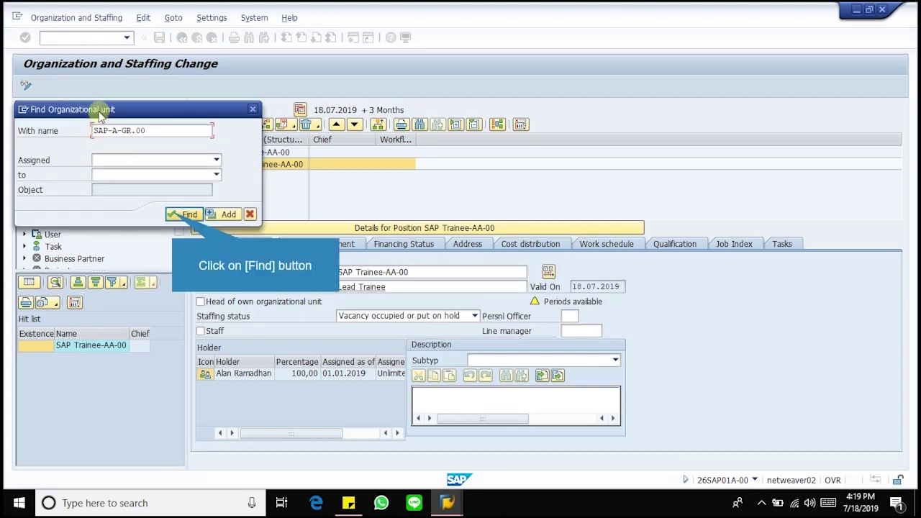
click(182, 213)
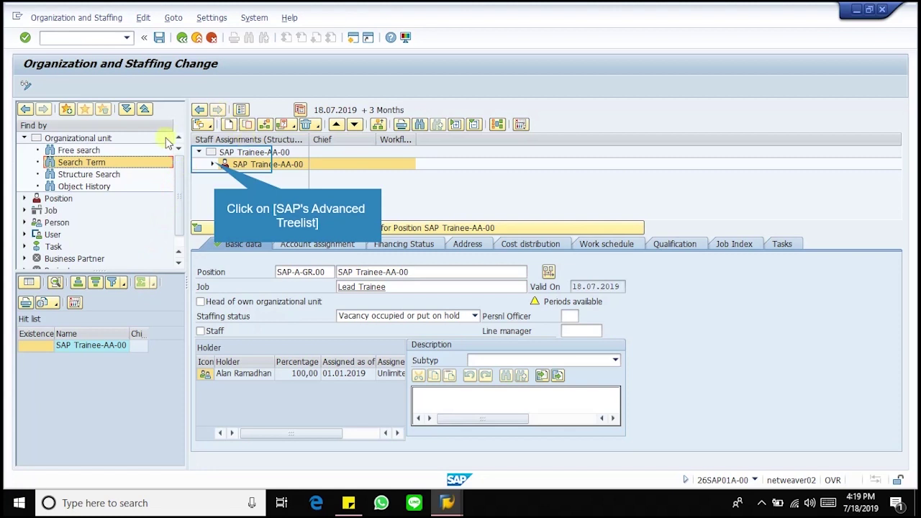
- Expand the SAP Trainee-AA-00 position in the staff assignments and select its holder to check the staffing
click(214, 165)
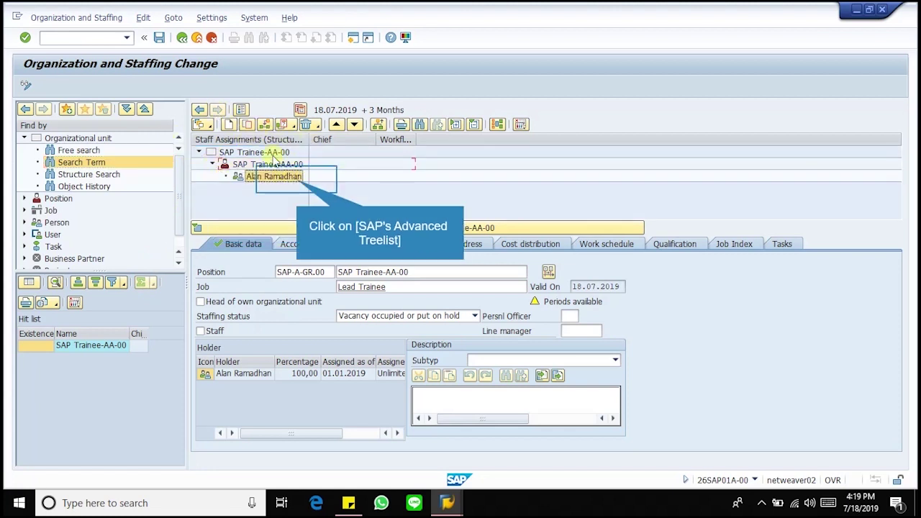
click(296, 180)
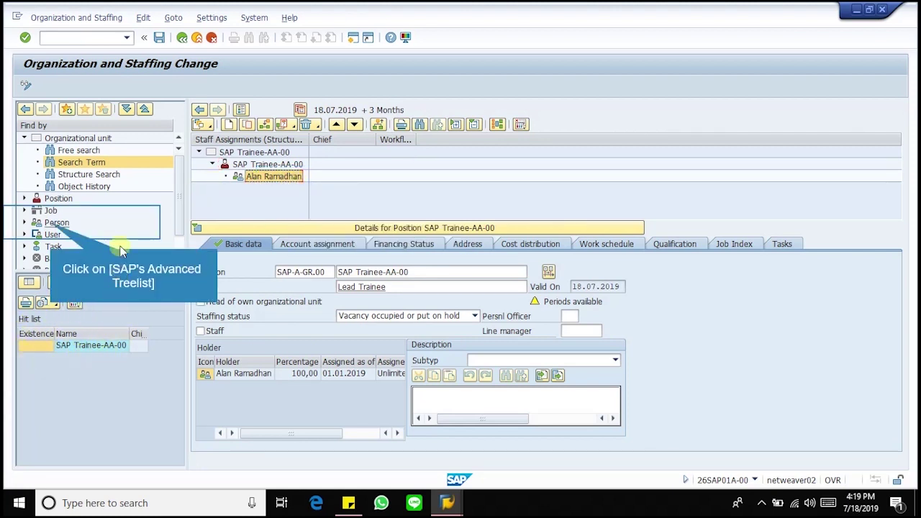
- Search for the hired employee among persons by entering the personnel number
click(54, 222)
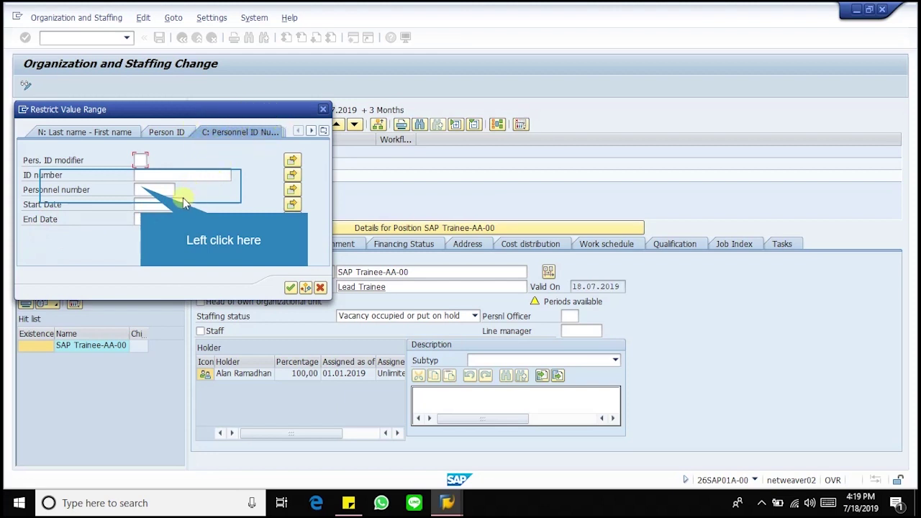
click(141, 187)
text(1)
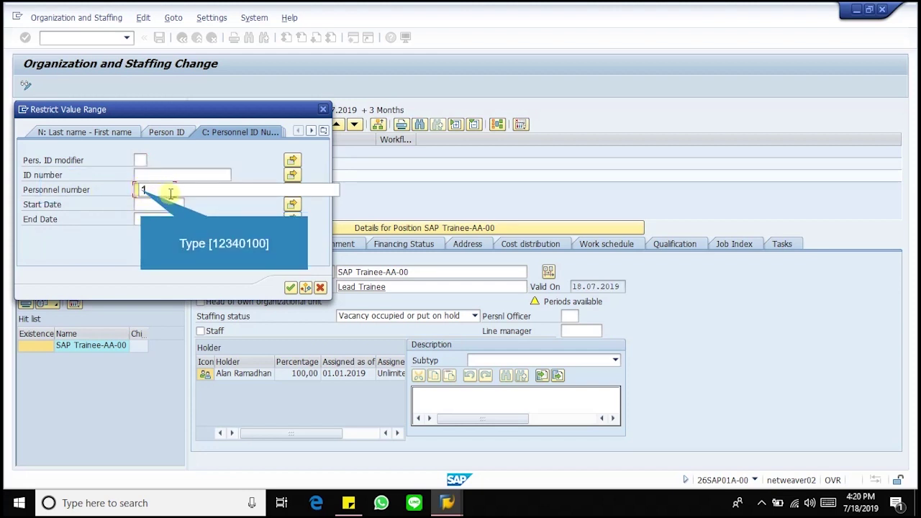
text(2)
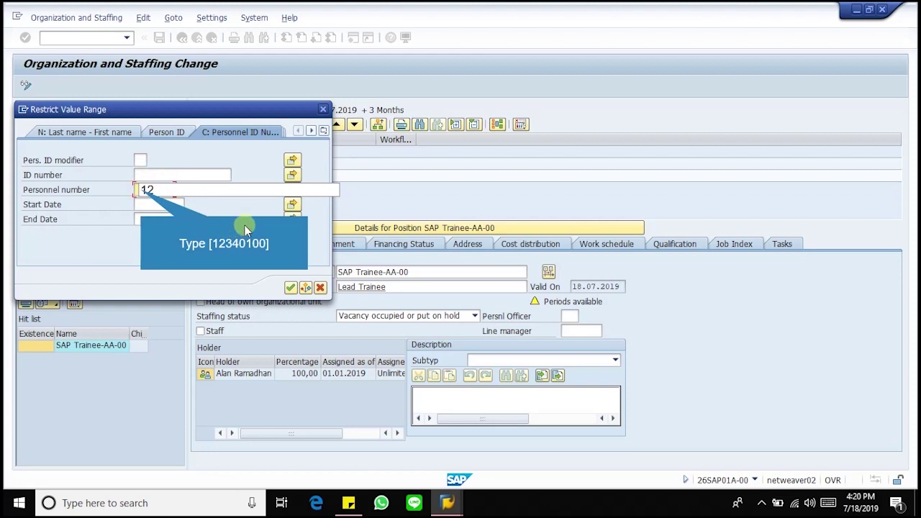
text(3401)
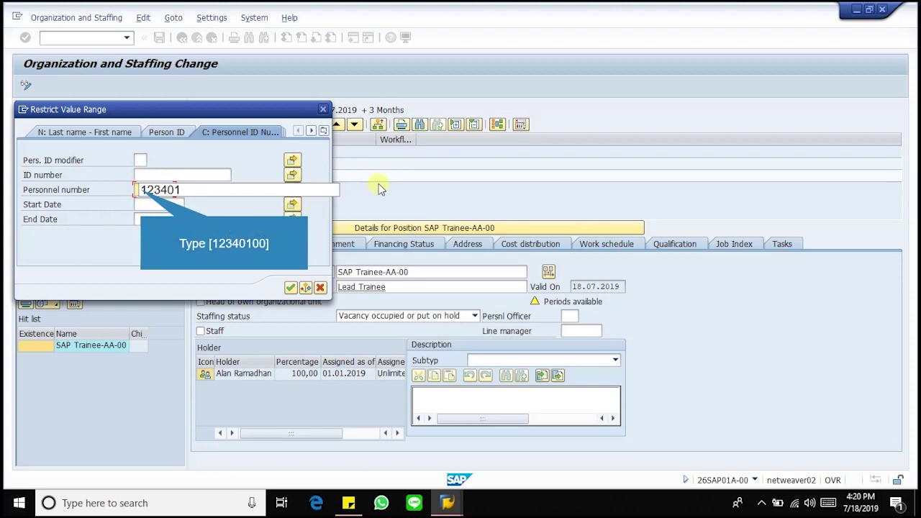
text(0)
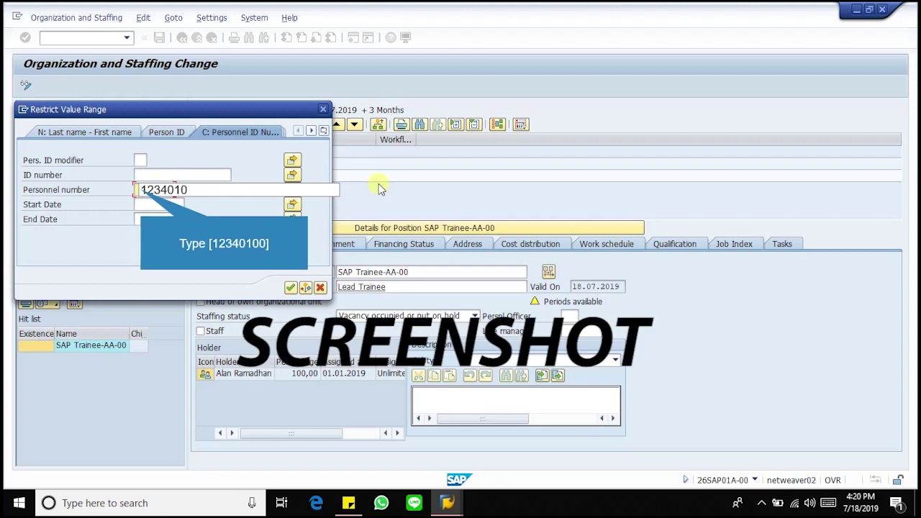
text(0)
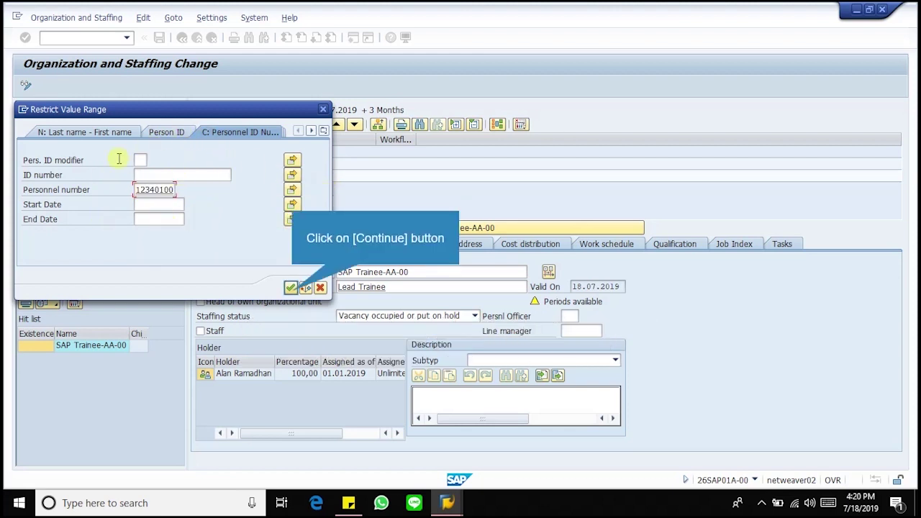
click(292, 288)
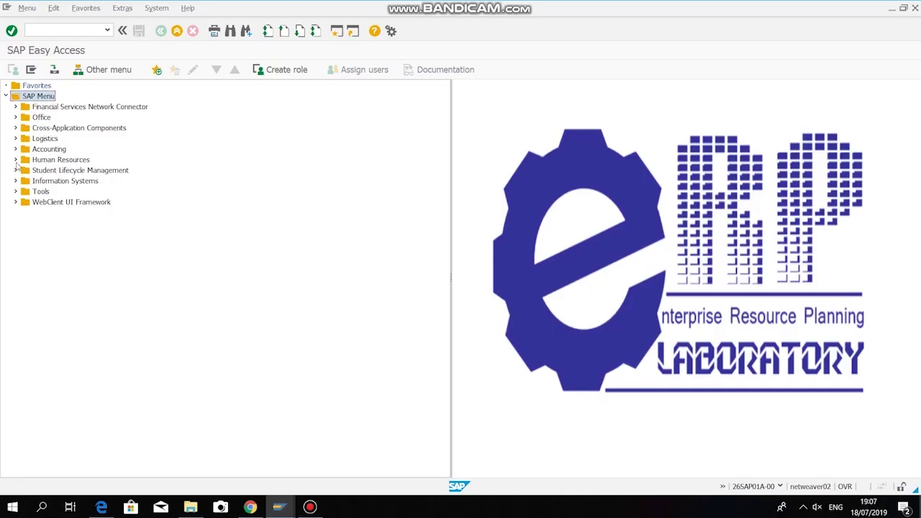
- Open the change function for profiles under Human Resources, Personnel Management, Personnel Development, Profile
click(16, 161)
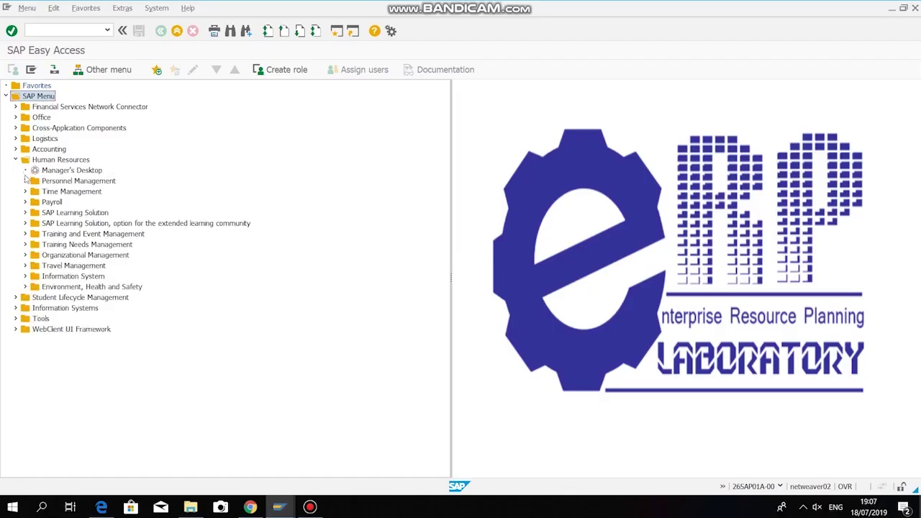
click(25, 181)
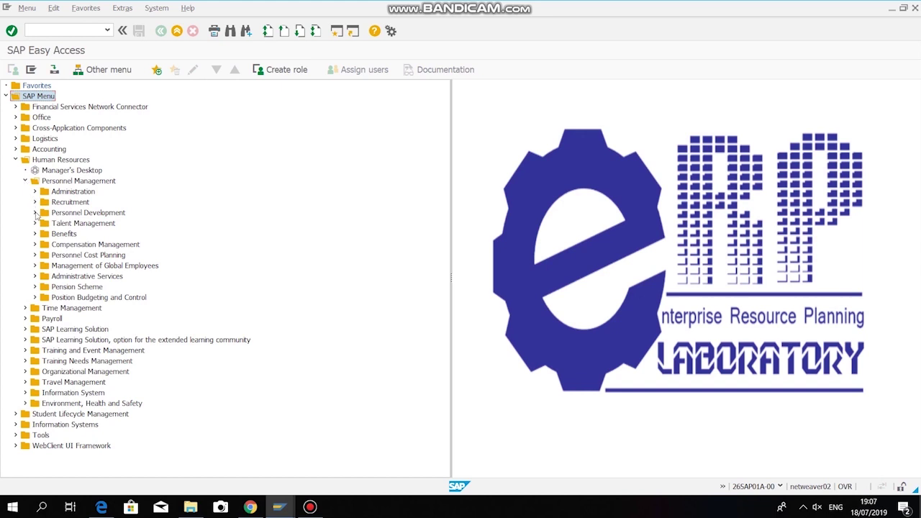
click(35, 213)
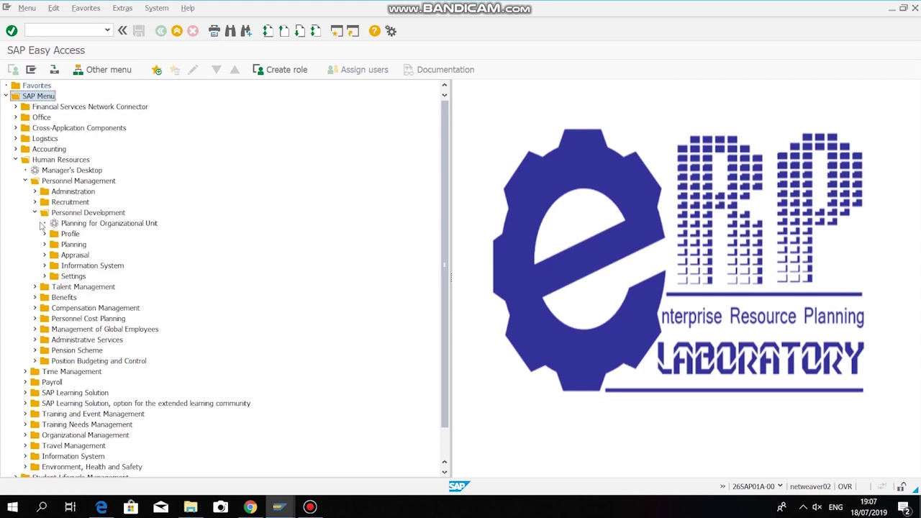
click(45, 234)
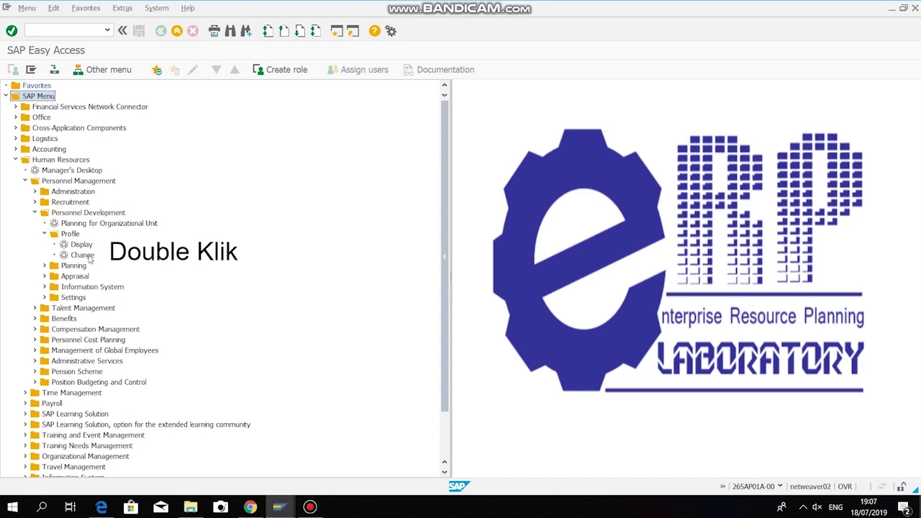
double_click(82, 255)
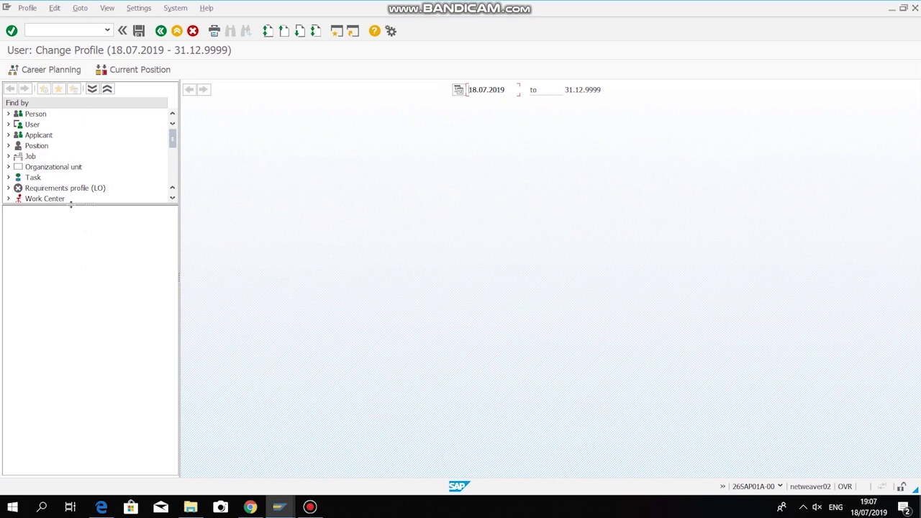
- Find the hired employee among persons by last name and first name, and load the employee's profile
double_click(40, 114)
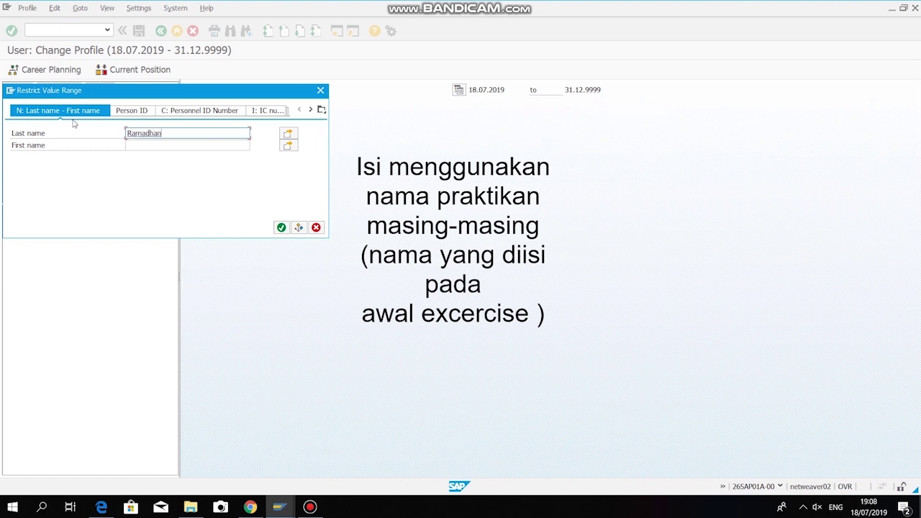
click(143, 145)
text(Alan)
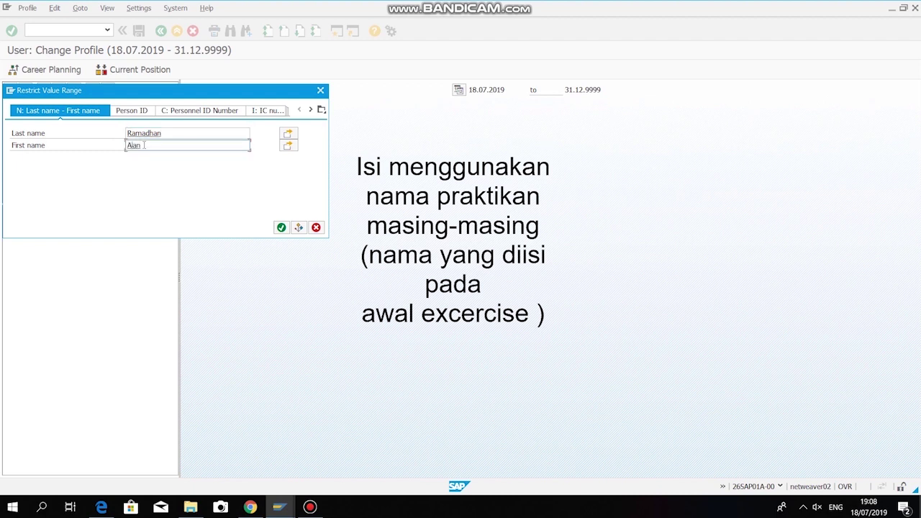
click(281, 228)
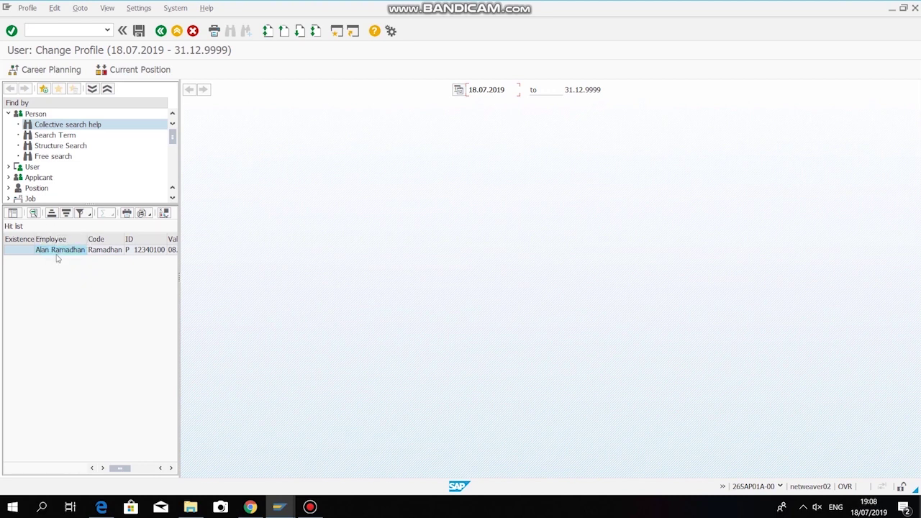
double_click(16, 250)
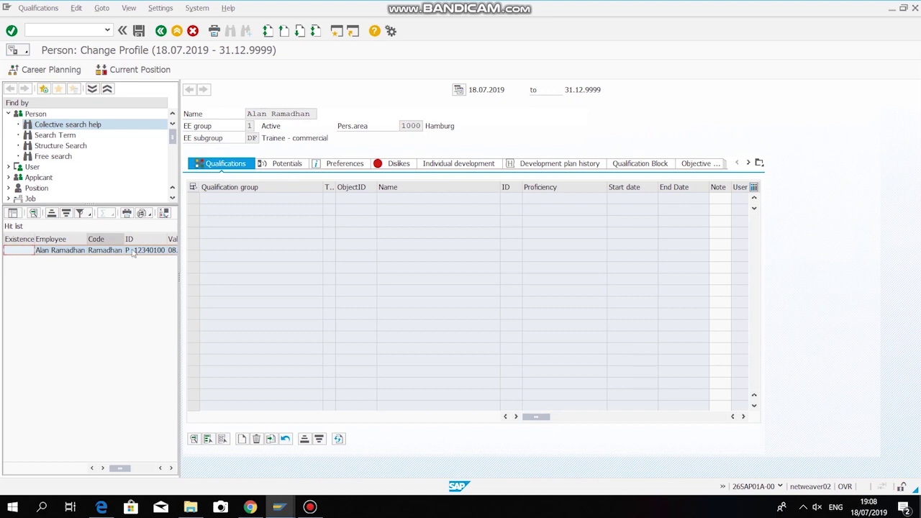
- Add the English, French and Spanish qualifications from Language Capabilities under Business Knowledge using the structure search, save the profile and exit the remote logon
click(243, 440)
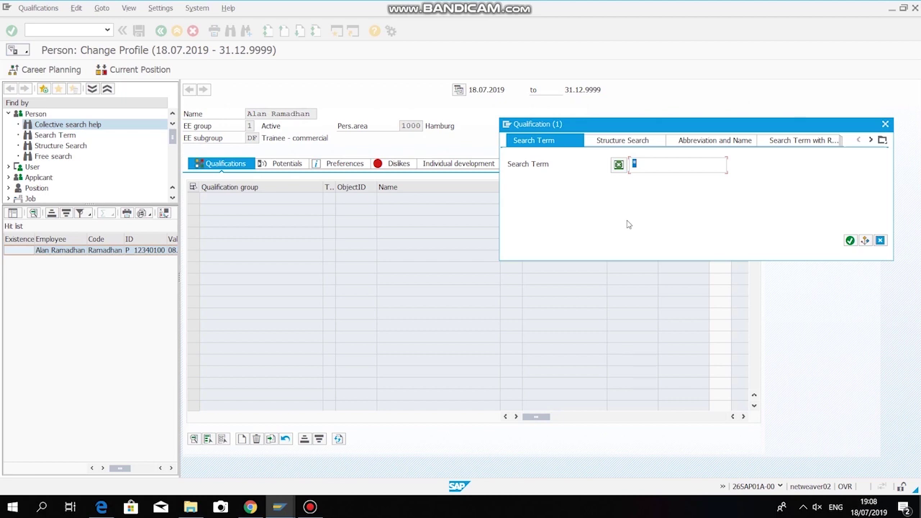
click(634, 144)
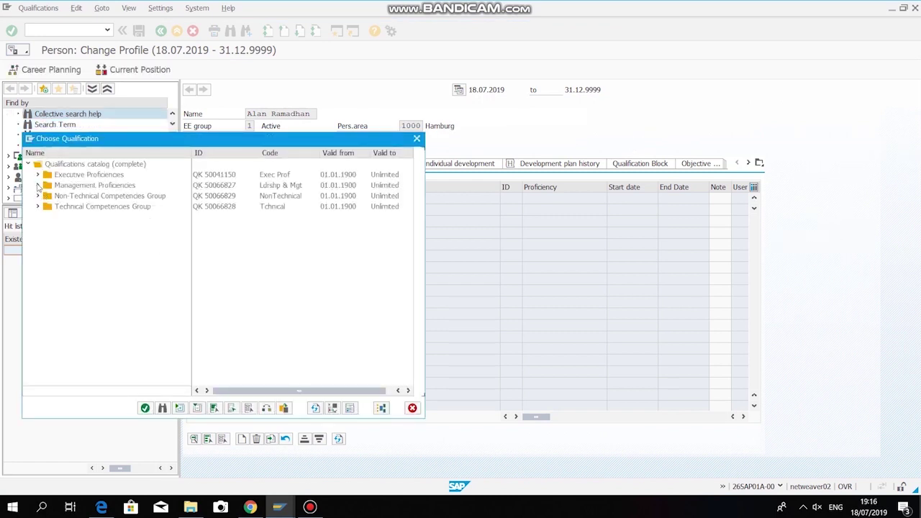
click(38, 185)
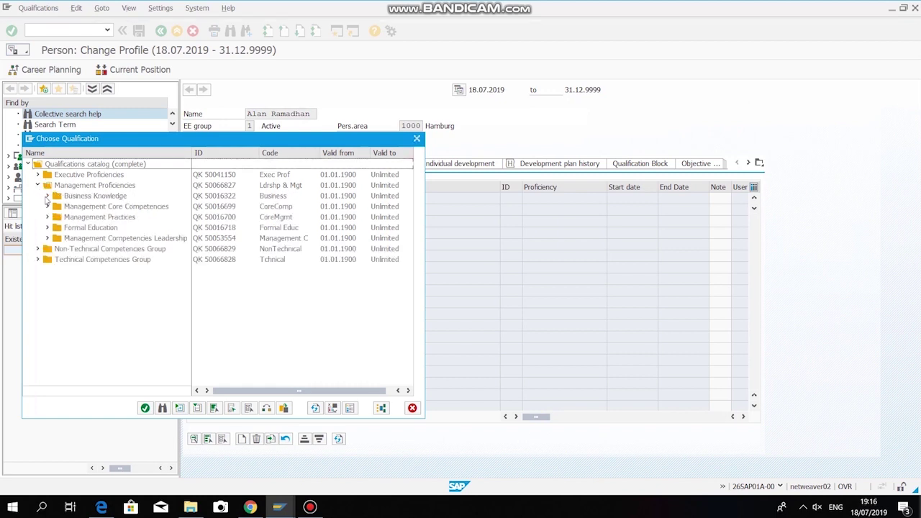
click(47, 196)
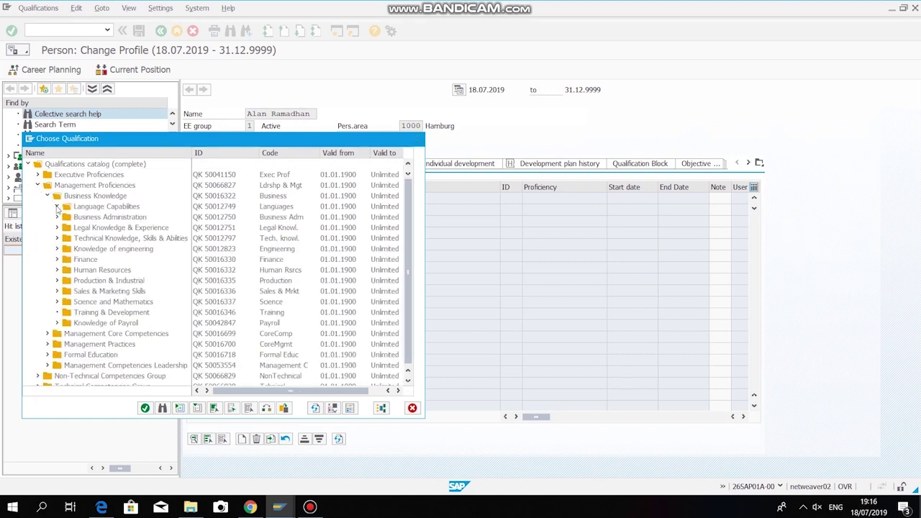
click(57, 207)
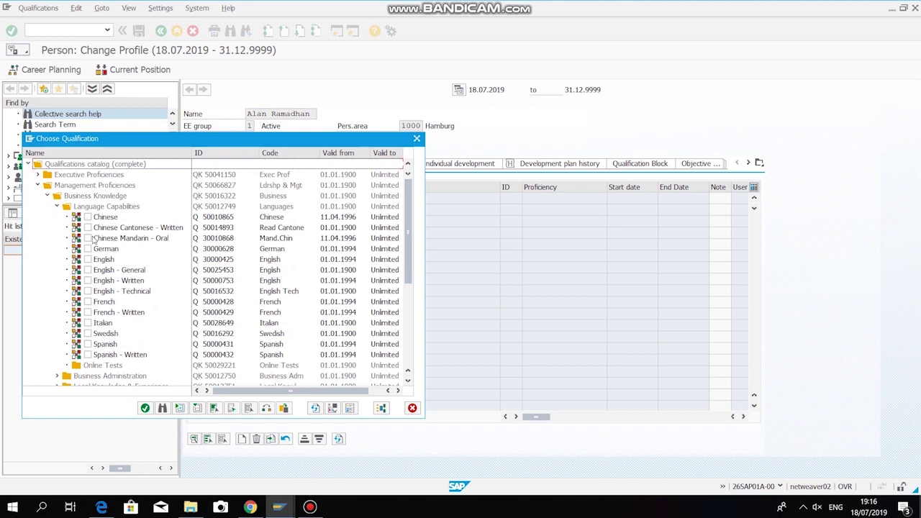
click(87, 260)
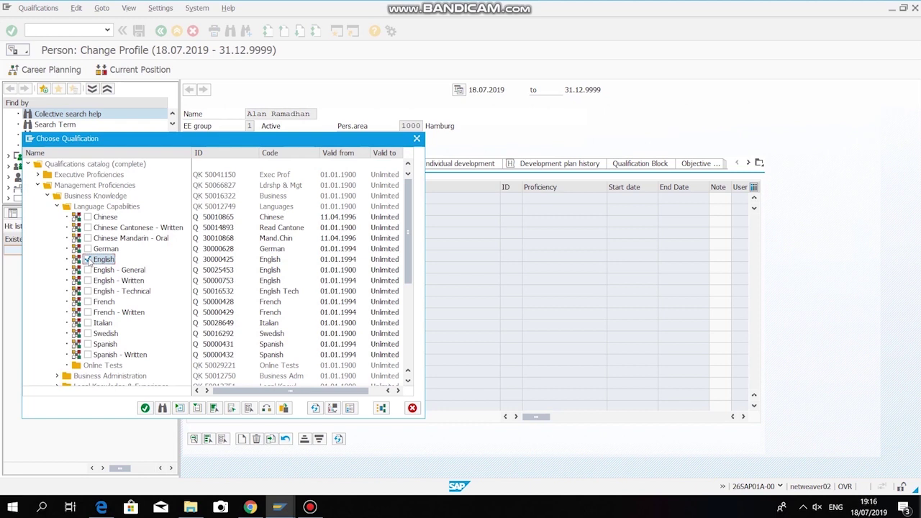
click(88, 302)
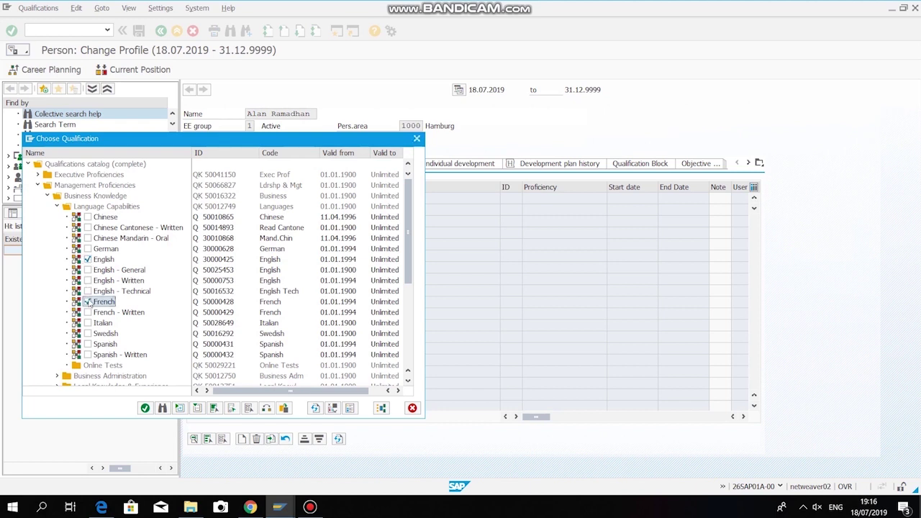
click(88, 344)
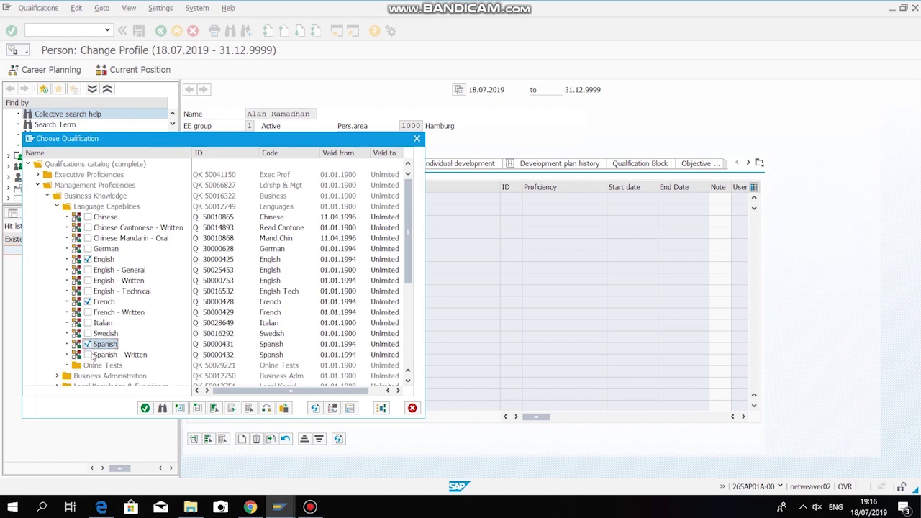
click(146, 408)
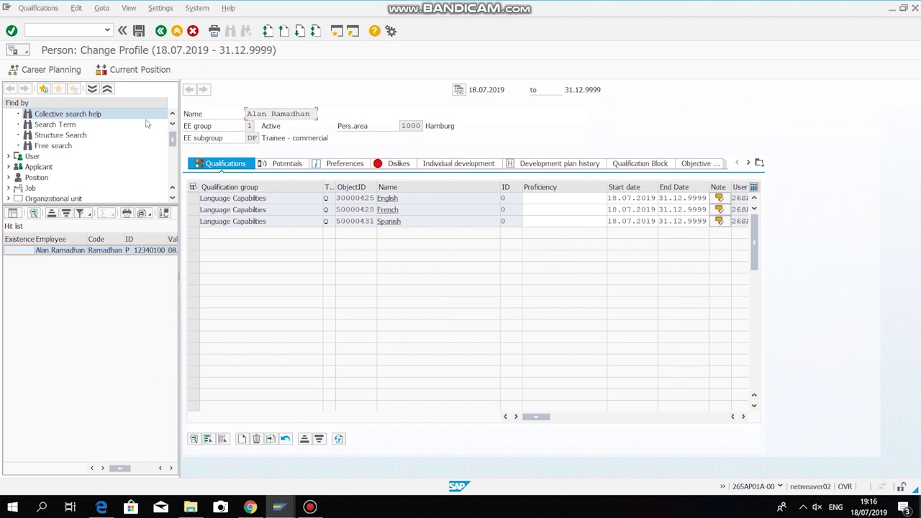
click(139, 30)
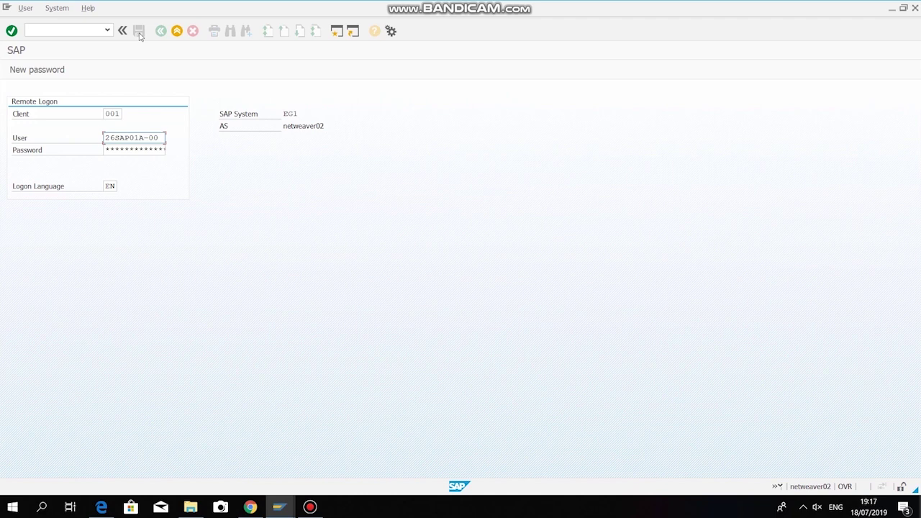
click(176, 32)
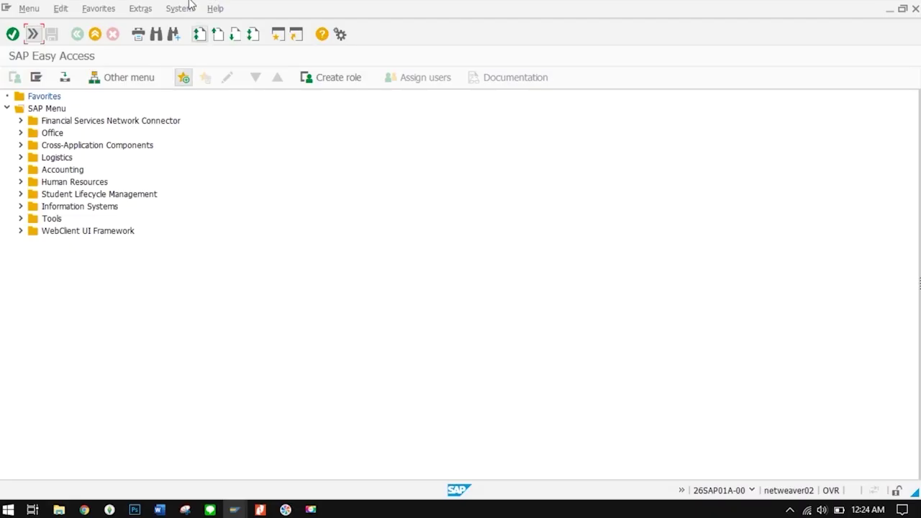
- Review the client, system time, component version, server name and host in the system status, then close it
click(181, 10)
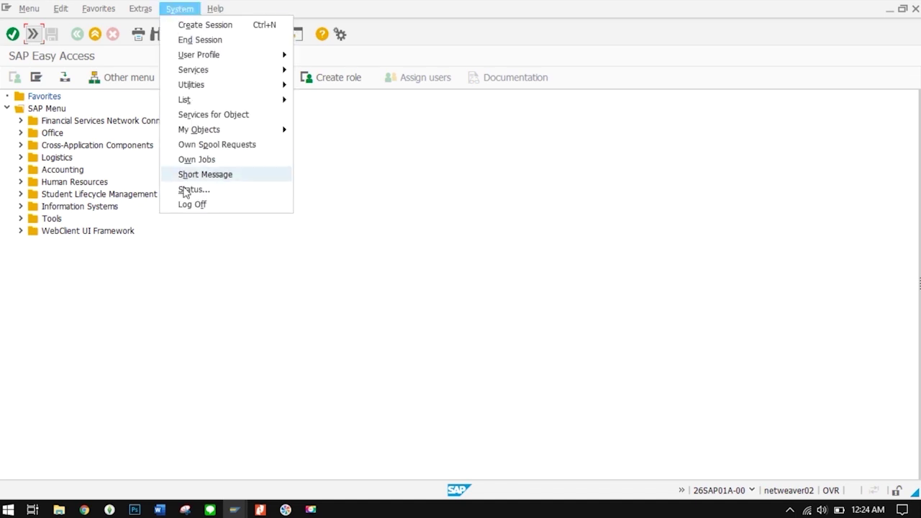
click(233, 193)
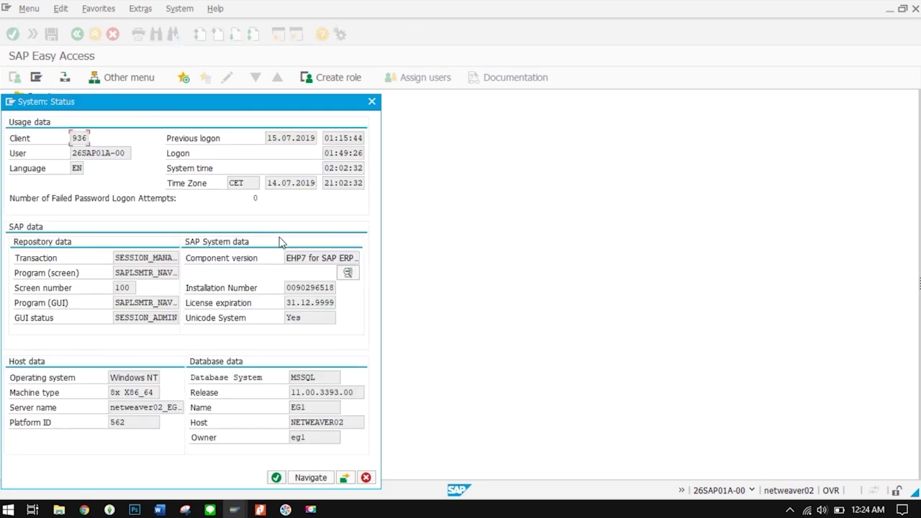
drag(207, 106, 291, 66)
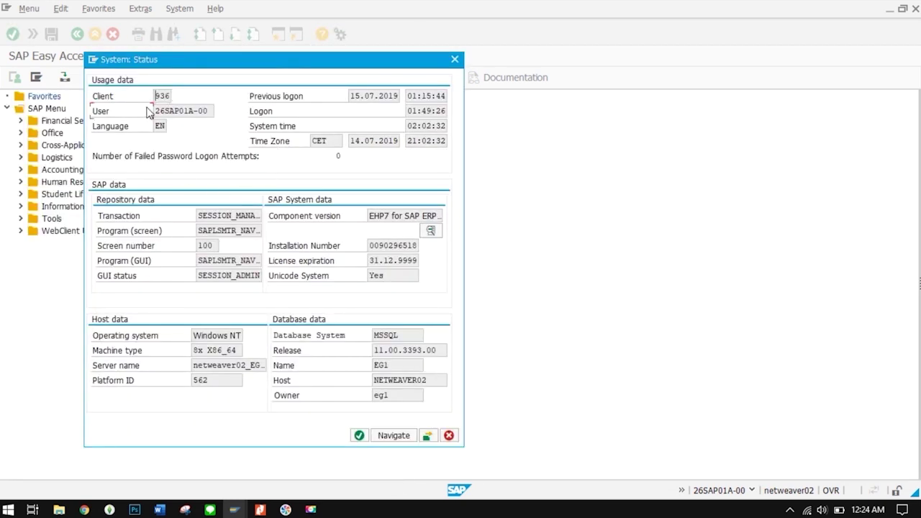
drag(154, 96, 182, 99)
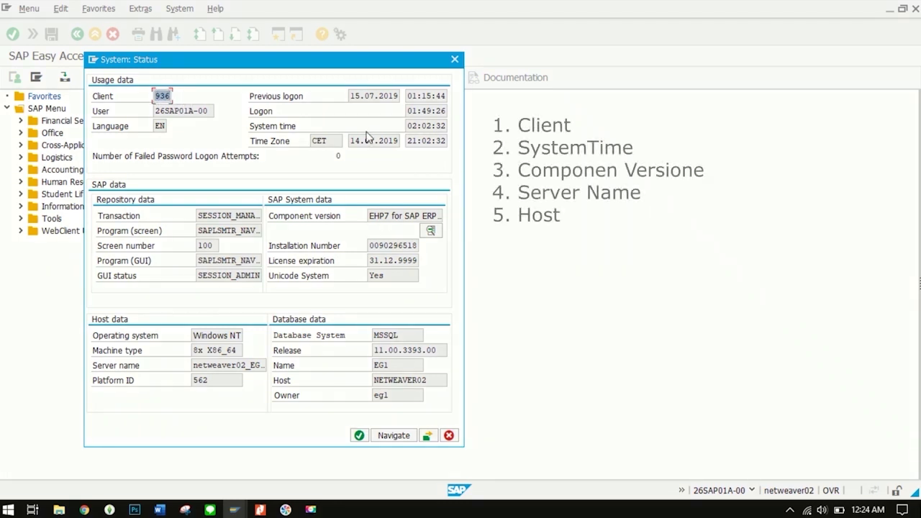
drag(407, 125, 455, 127)
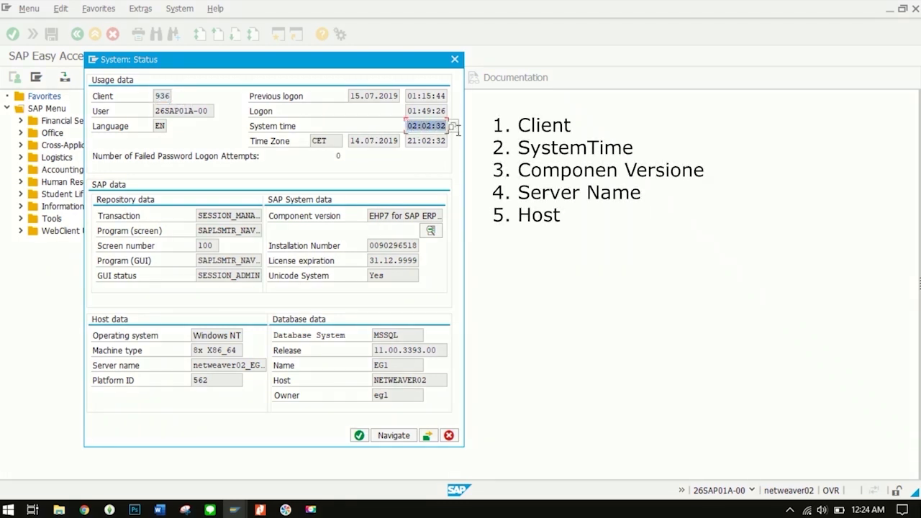
mouse_move(370, 216)
mouse_down()
mouse_move(469, 222)
mouse_move(370, 217)
mouse_up()
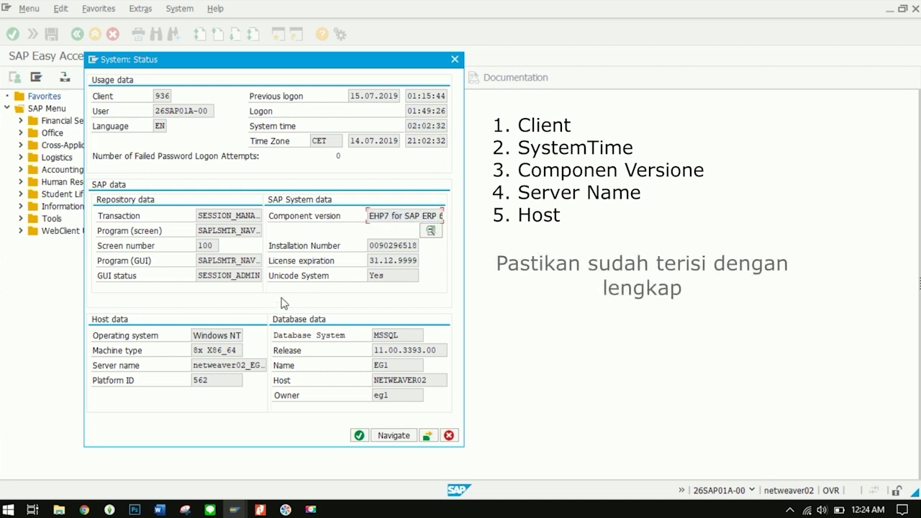
drag(198, 368, 282, 368)
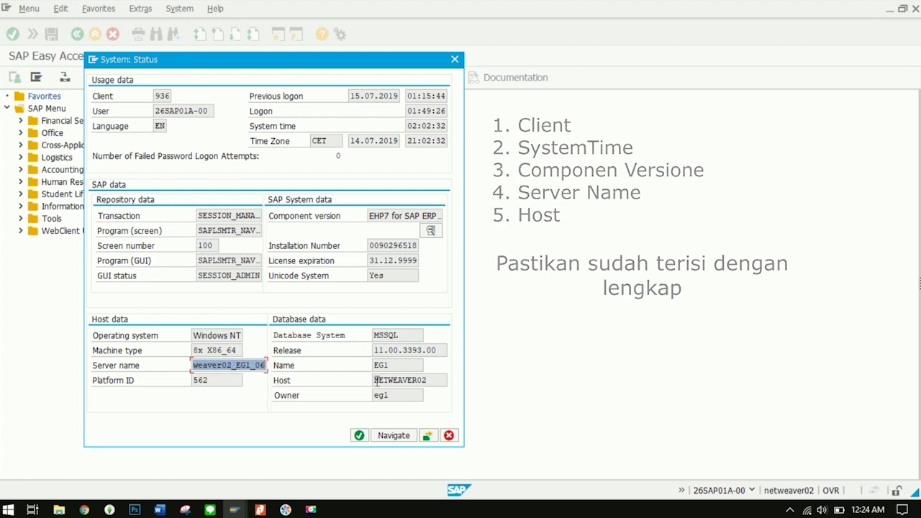
drag(373, 380, 449, 380)
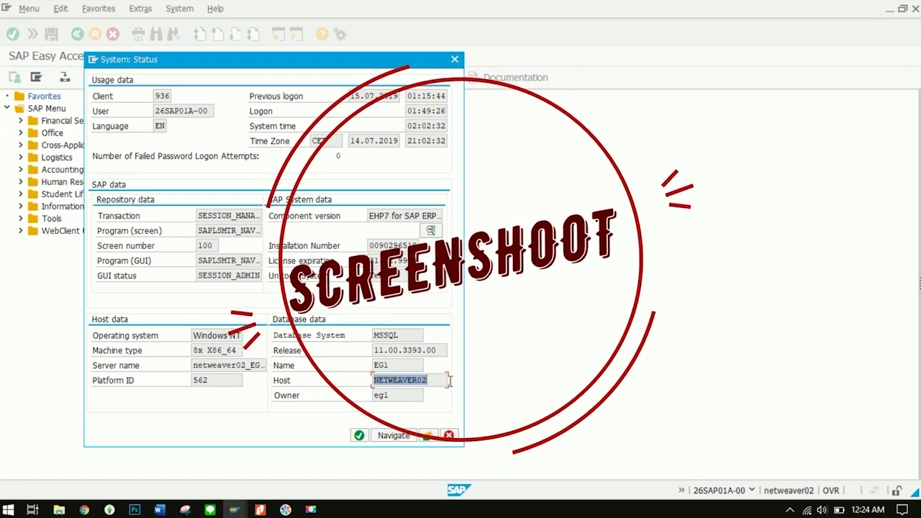
click(358, 435)
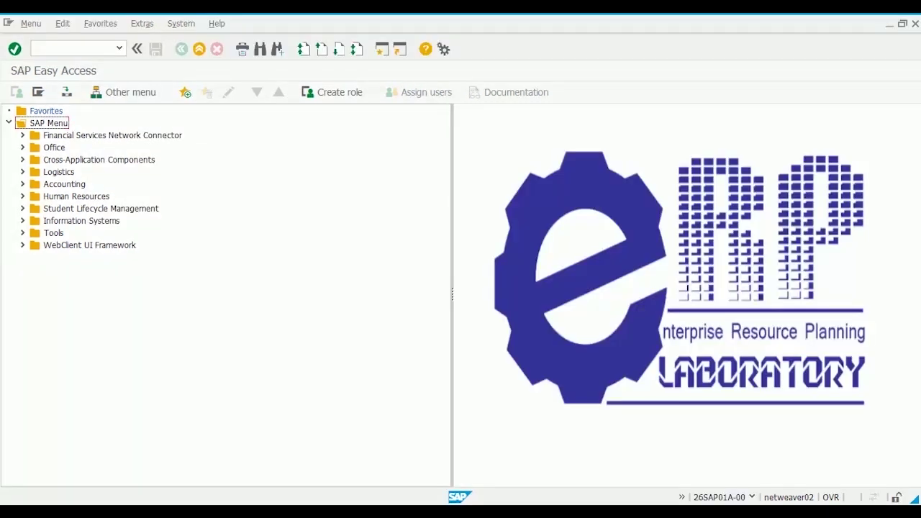
- Open the sales order creation function under Logistics, Sales and Distribution, Sales, Order
click(22, 172)
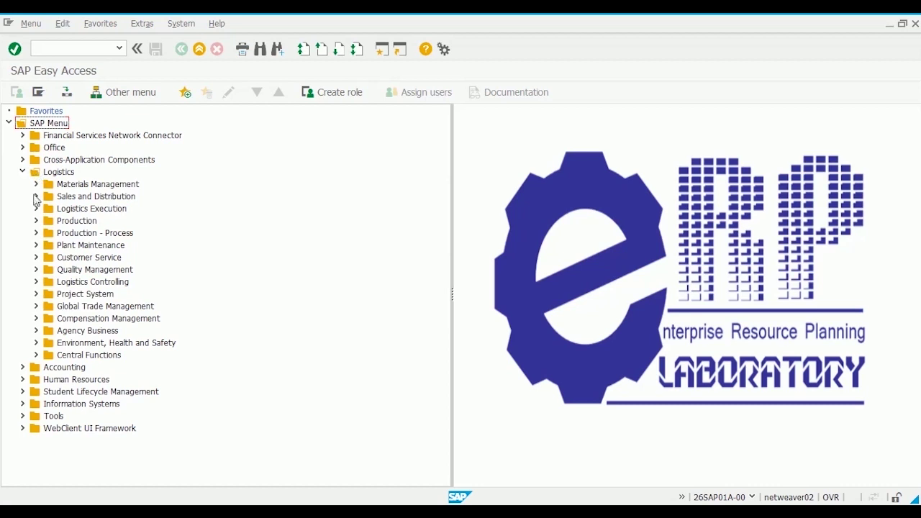
click(36, 196)
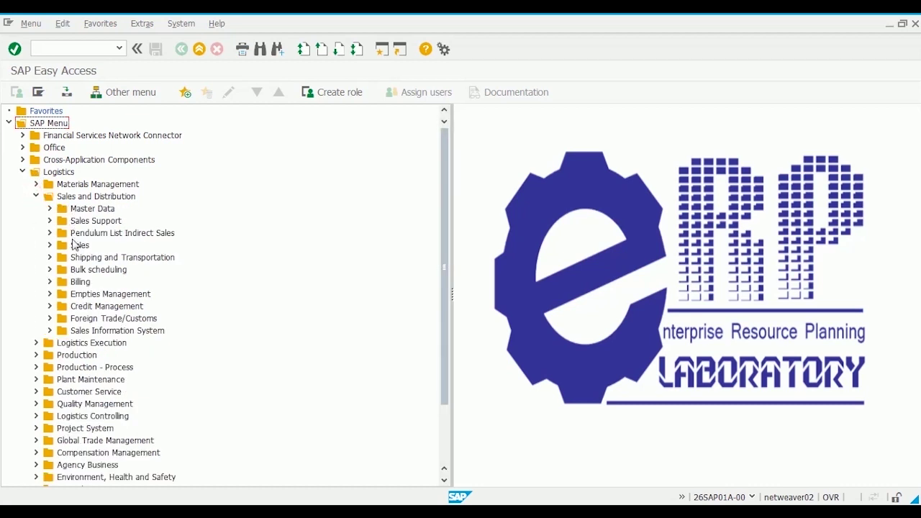
click(49, 245)
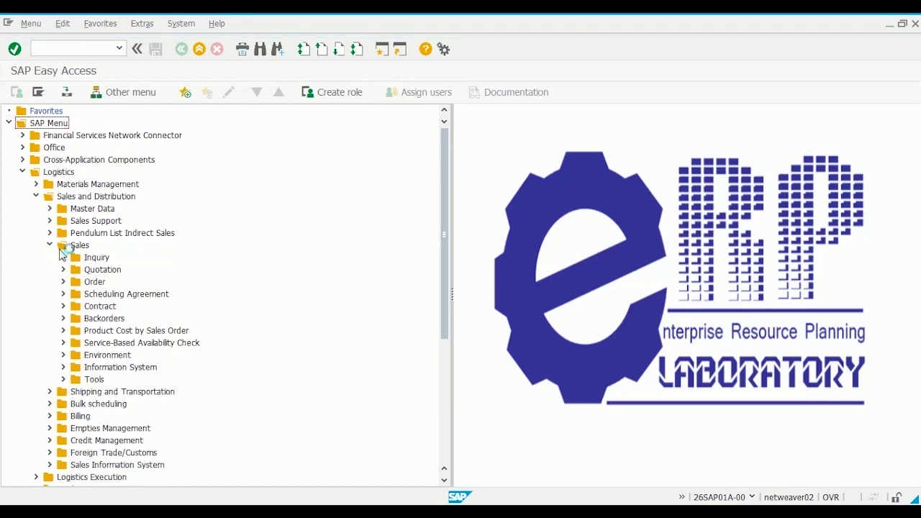
click(64, 281)
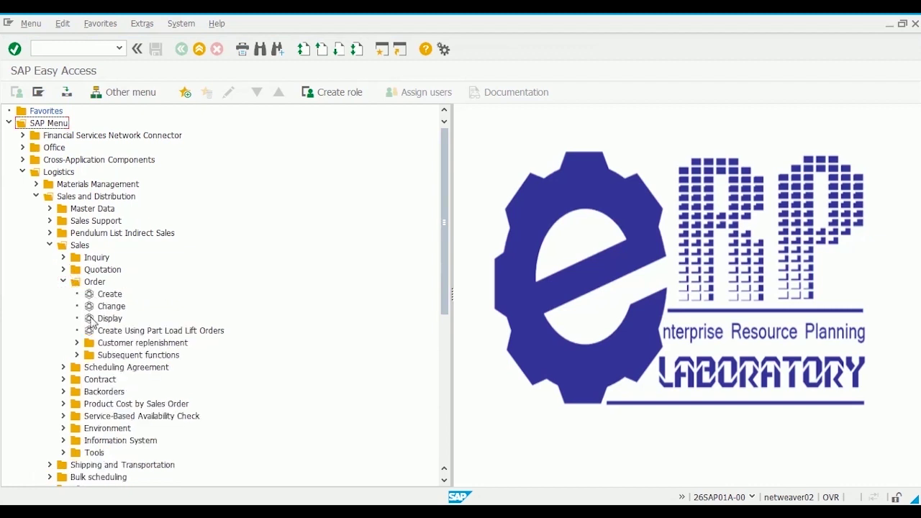
double_click(108, 295)
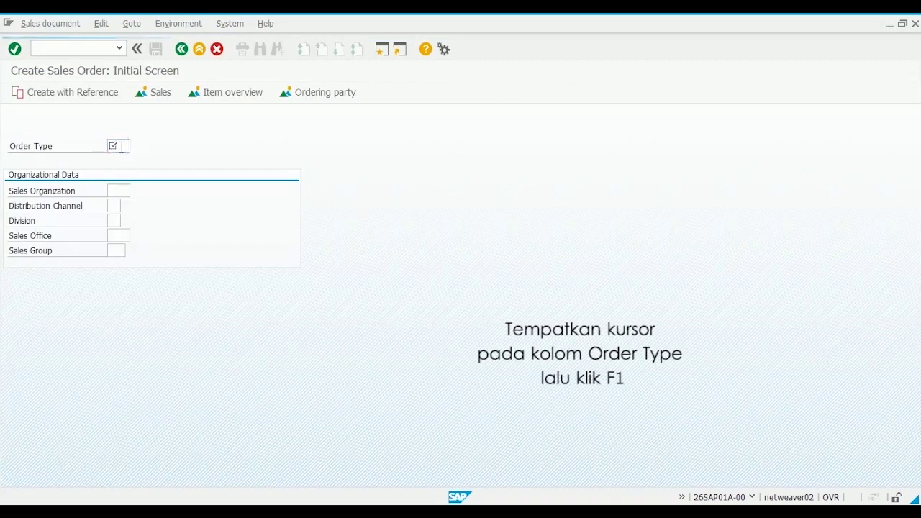
- View the technical information for the Order Type field through its field help, then close the help and return to the SAP menu
key(F1)
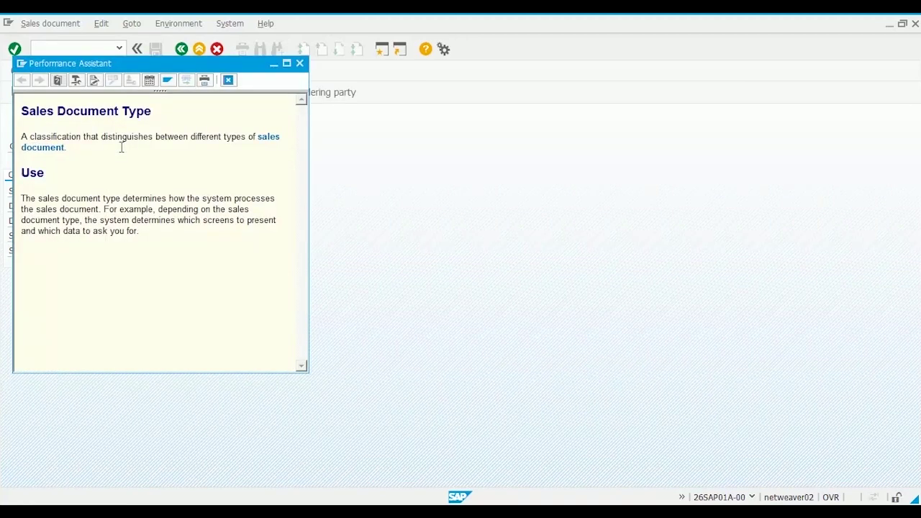
click(76, 80)
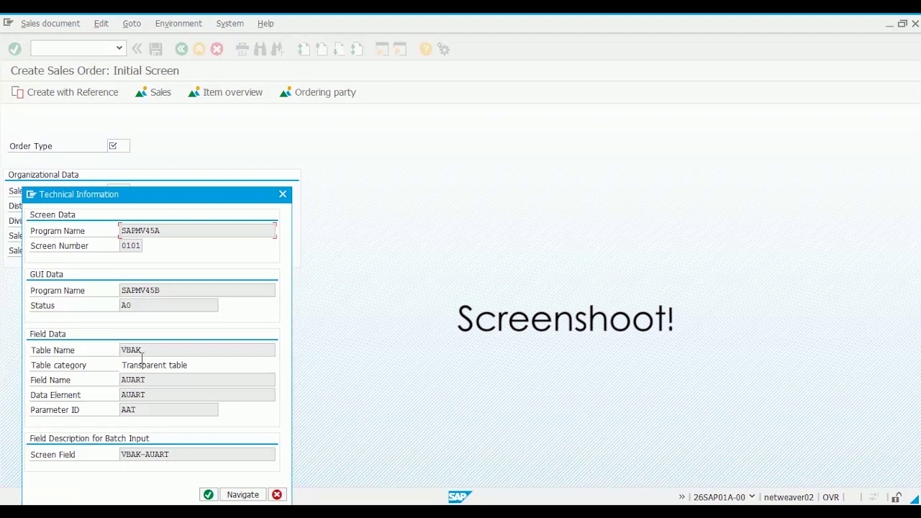
click(209, 495)
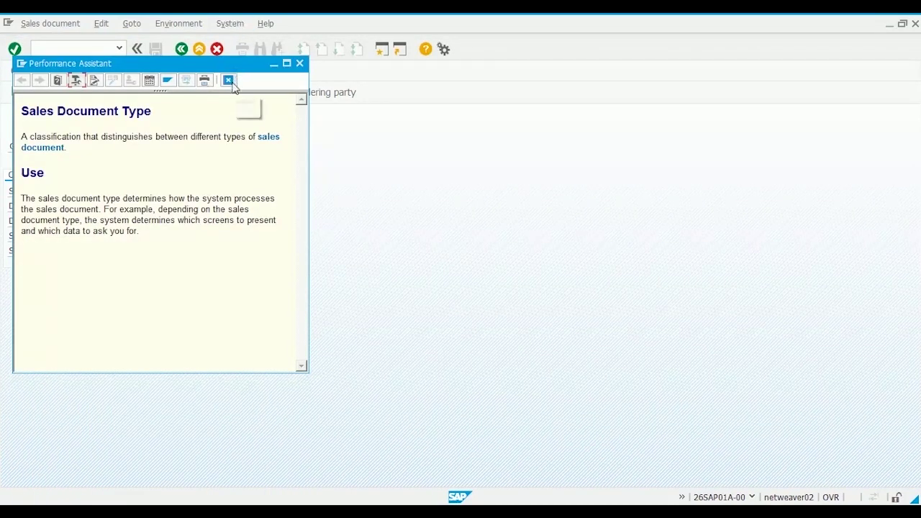
click(228, 81)
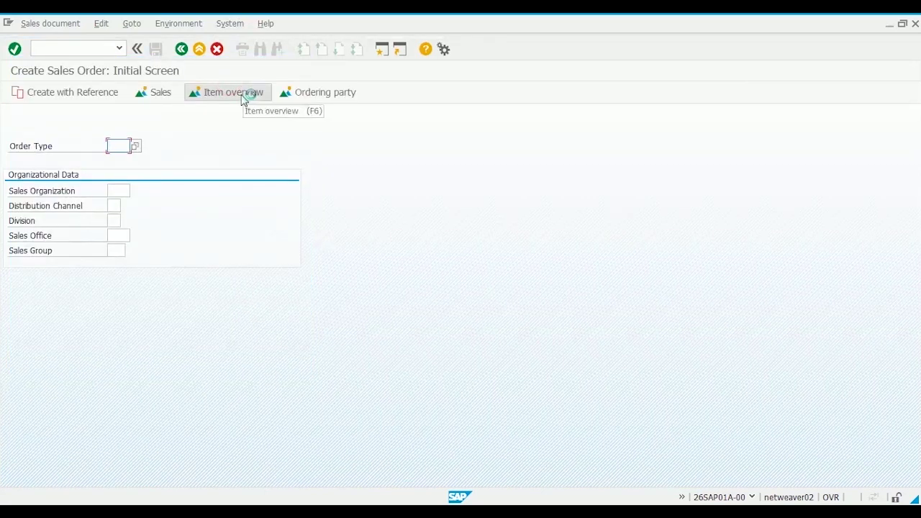
click(180, 49)
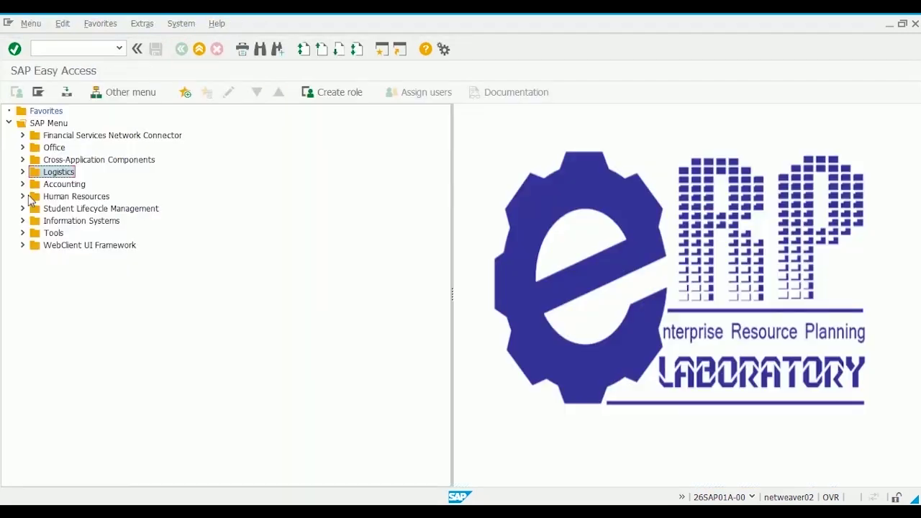
- Open the ABAP Dictionary under Tools, ABAP Workbench, Development and display database table VBAK
click(22, 233)
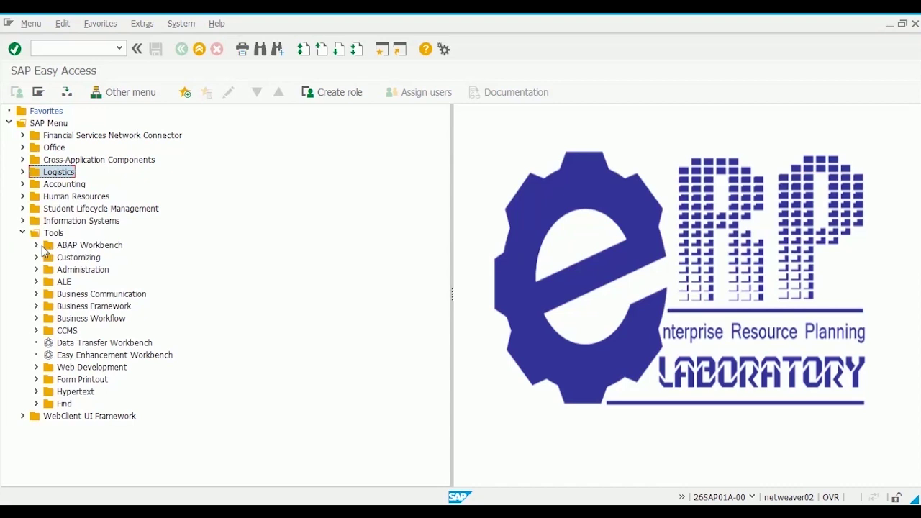
click(36, 245)
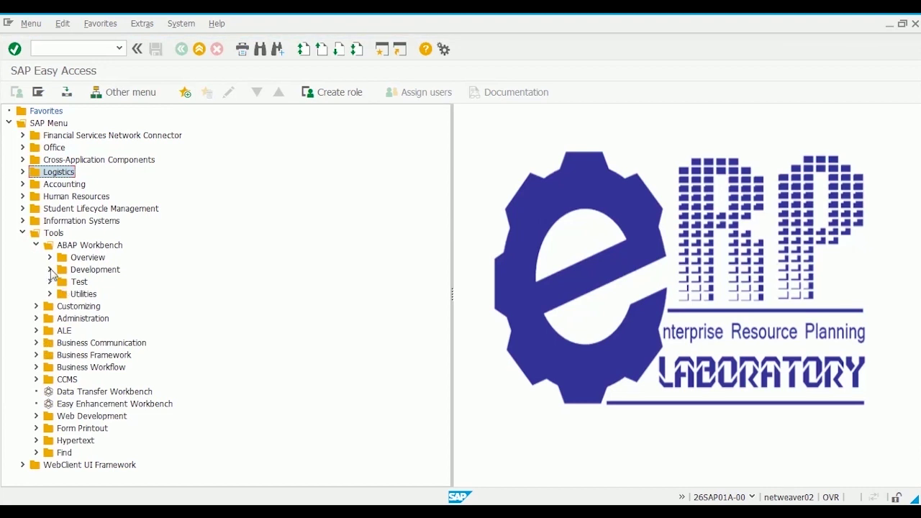
click(51, 270)
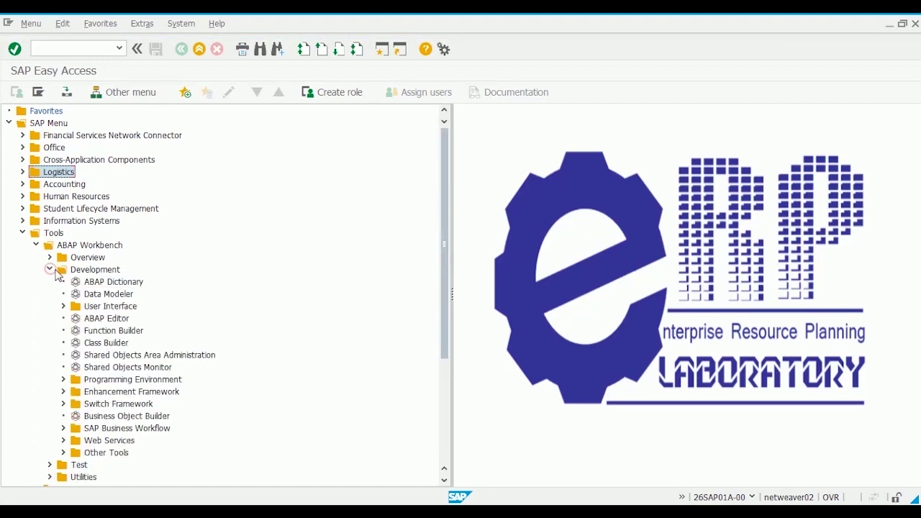
double_click(119, 282)
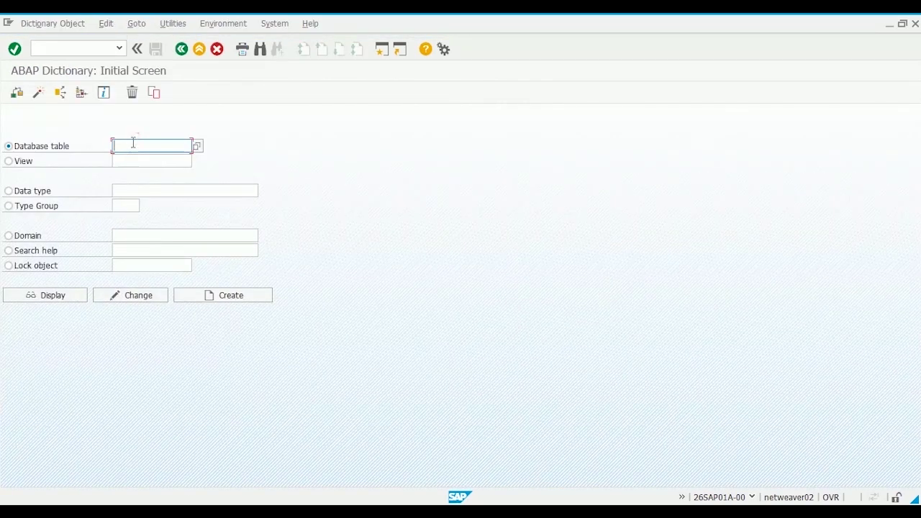
text(VBAK)
click(45, 295)
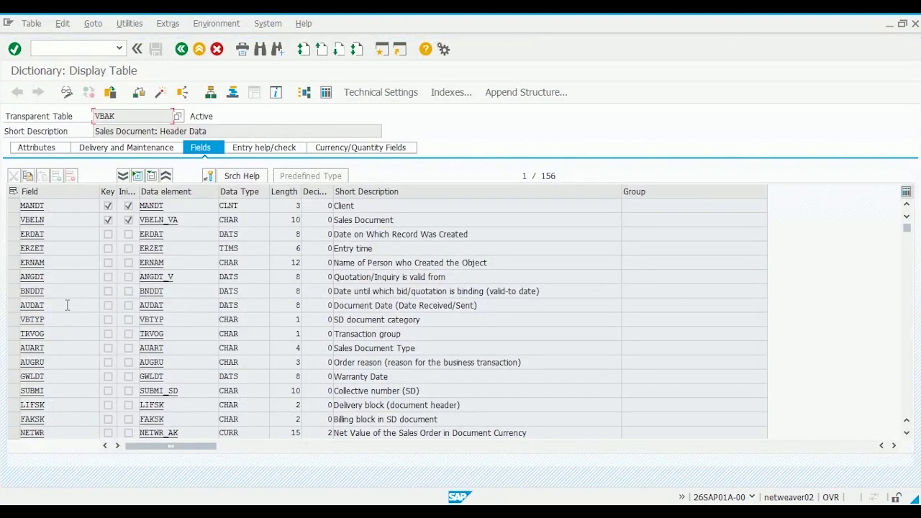
- Display the contents of table VBAK with the maximum number of hits limited to 10
click(135, 24)
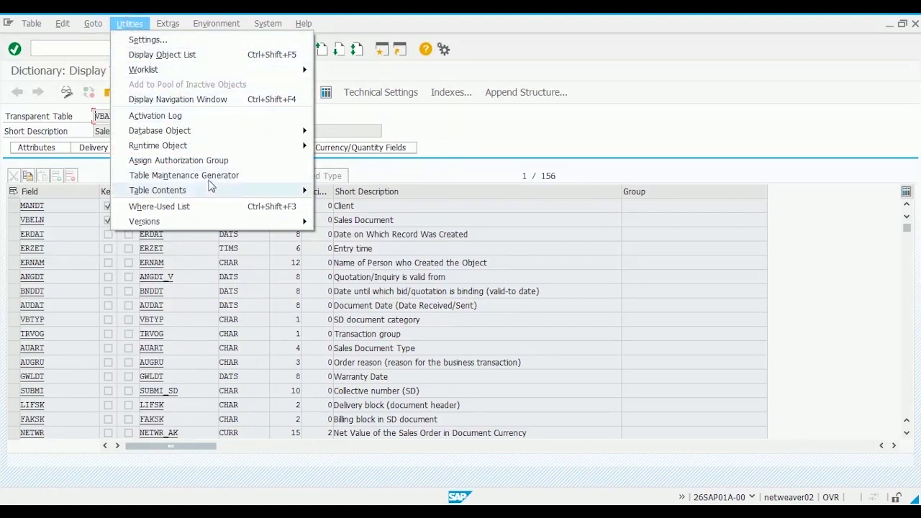
mouse_move(302, 193)
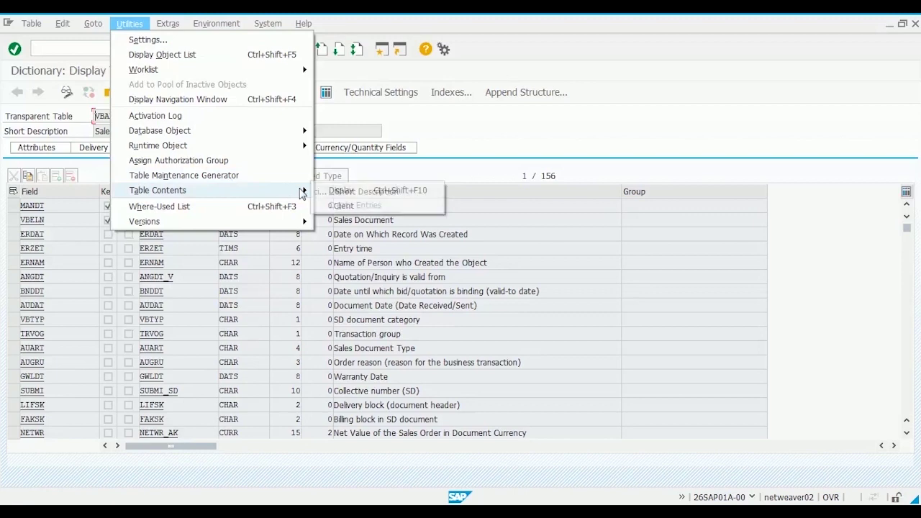
click(359, 194)
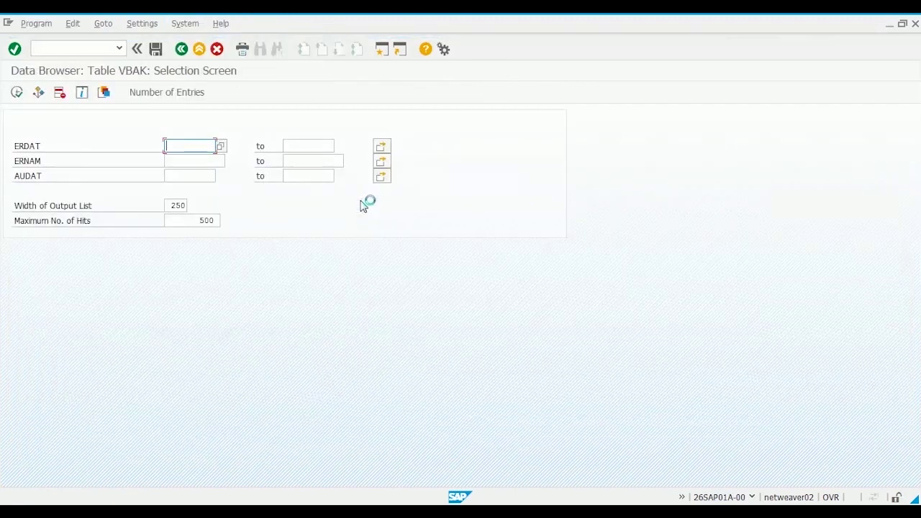
click(199, 221)
drag(199, 220, 237, 230)
text(10)
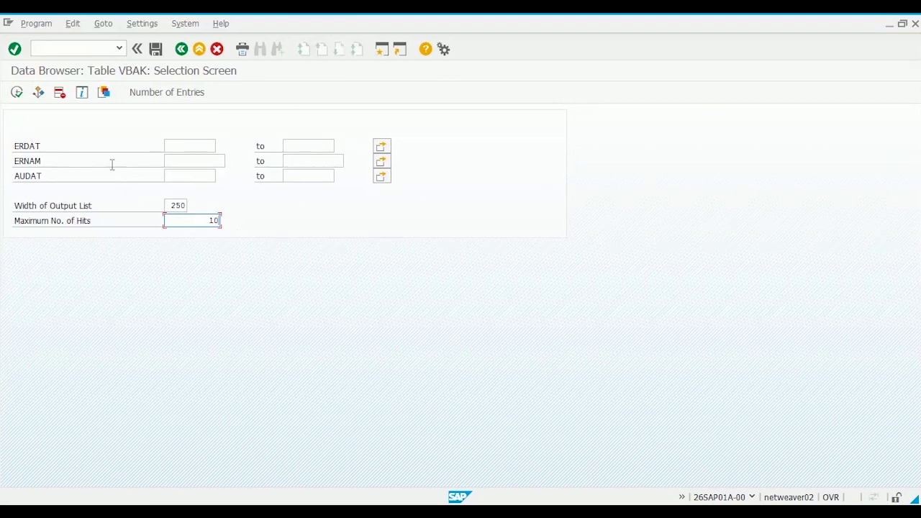
click(17, 94)
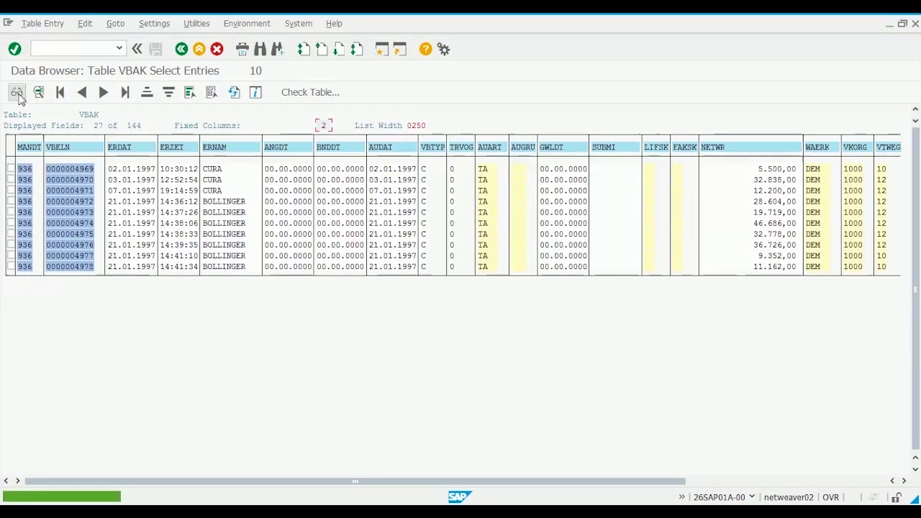
- Display the first listed VBAK entry in detail, set the user-specific maximum number of hits to 10 and return to the entry list
click(11, 168)
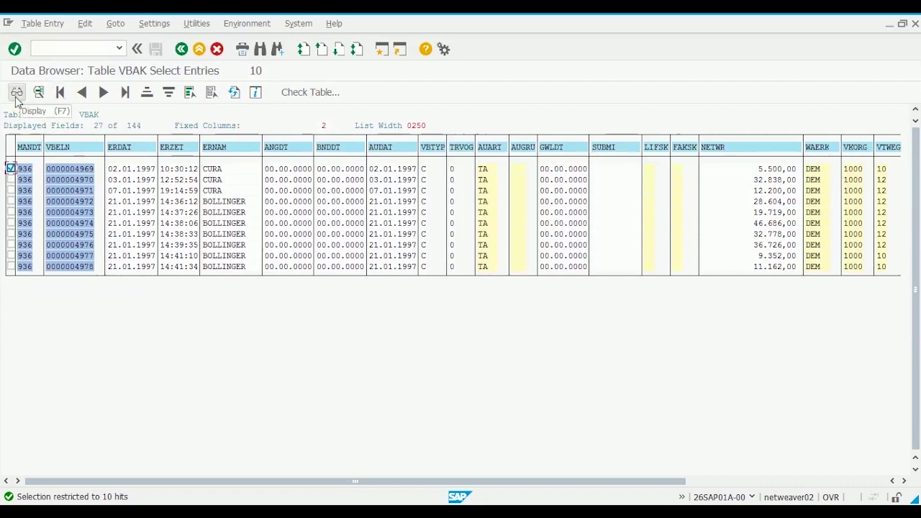
click(16, 97)
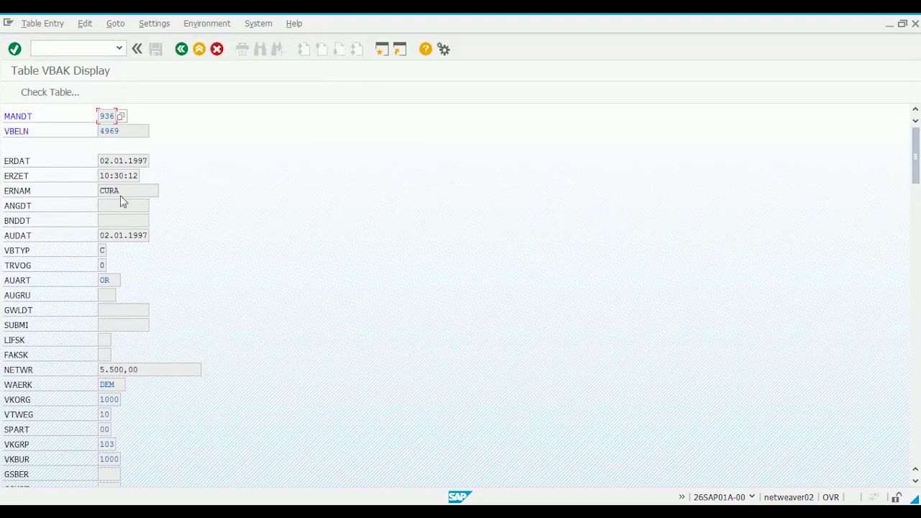
click(152, 27)
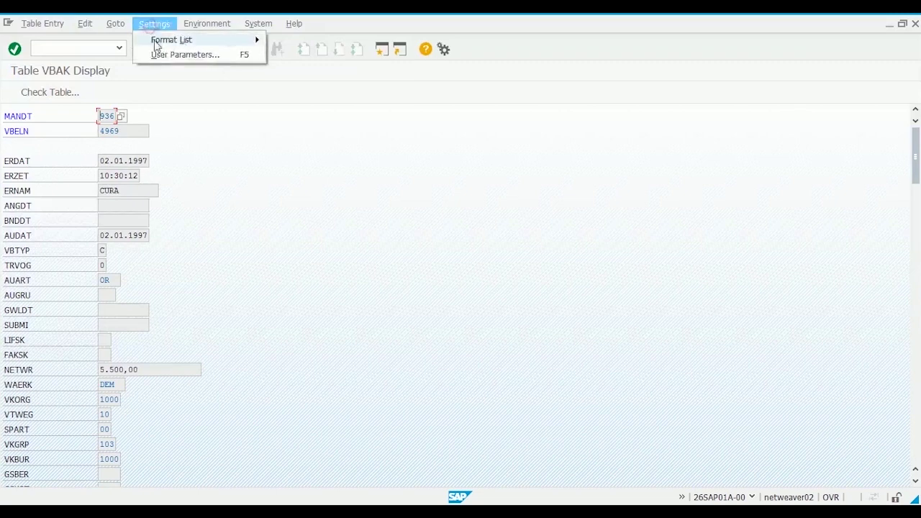
click(189, 55)
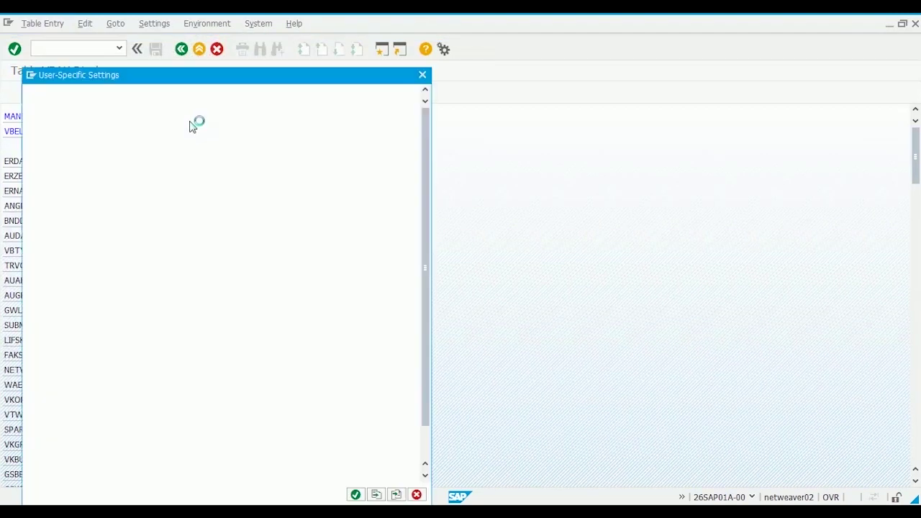
double_click(242, 159)
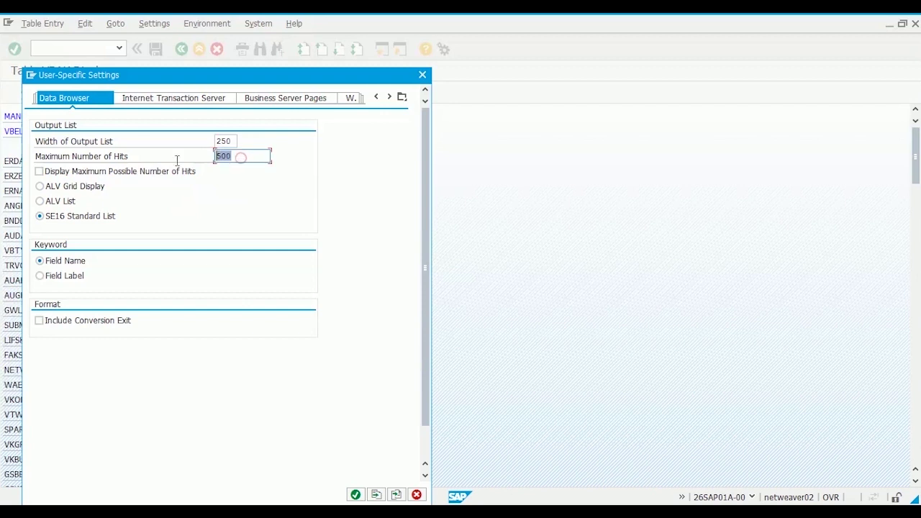
text(10)
click(355, 495)
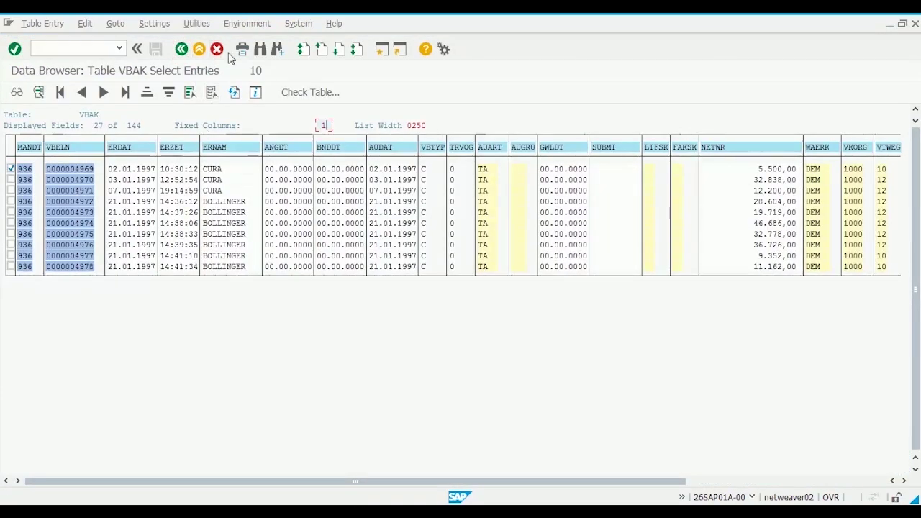
click(258, 123)
click(355, 315)
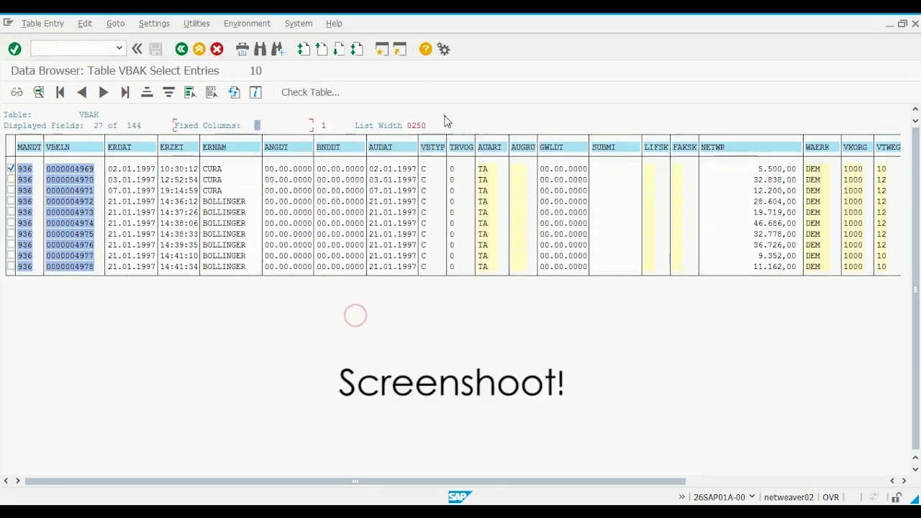